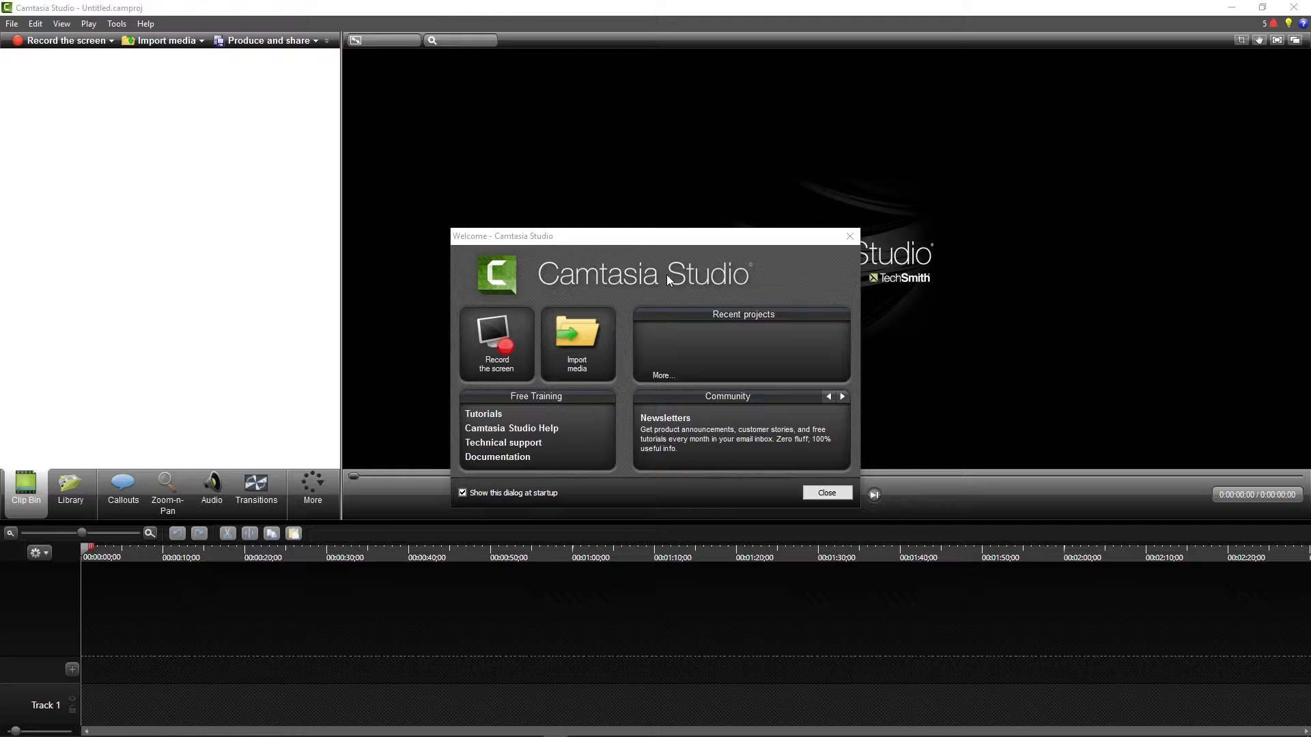
Import the video file Off Sync Audio.mp4 into the project's media
left_click(582, 345)
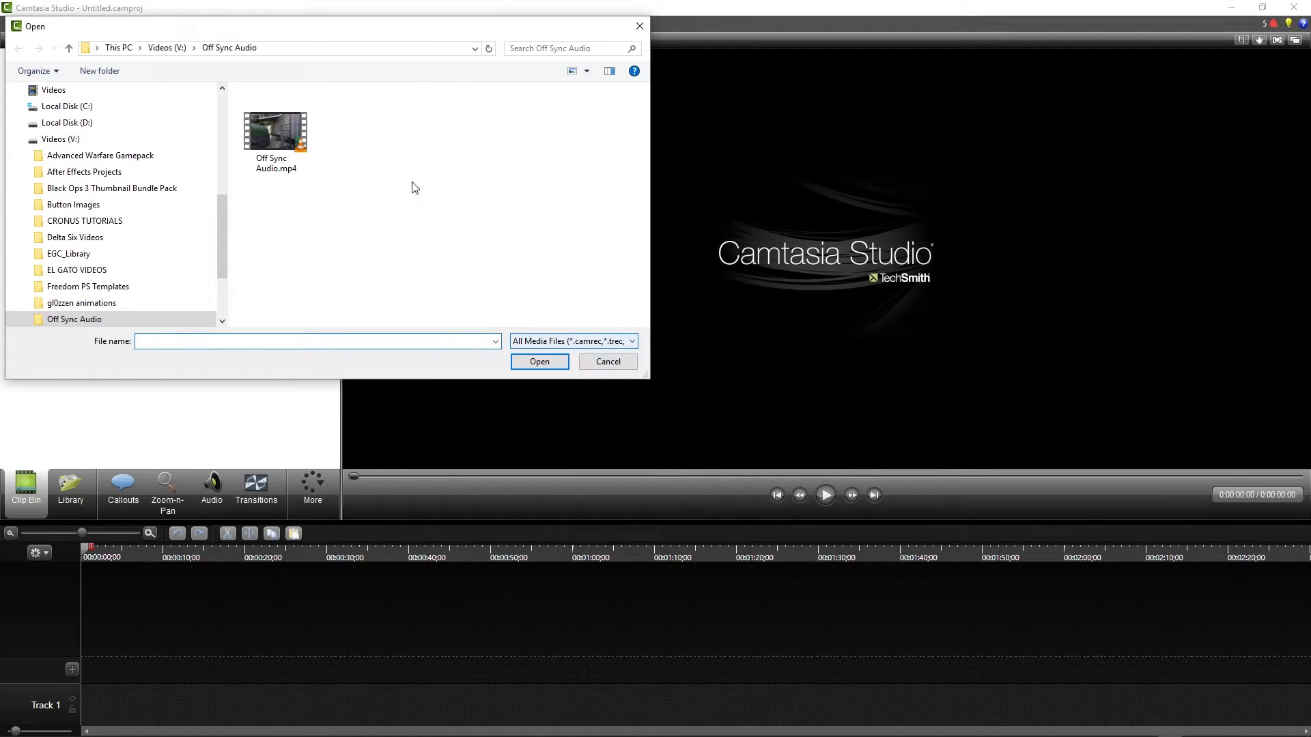
left_click(271, 128)
left_click(538, 361)
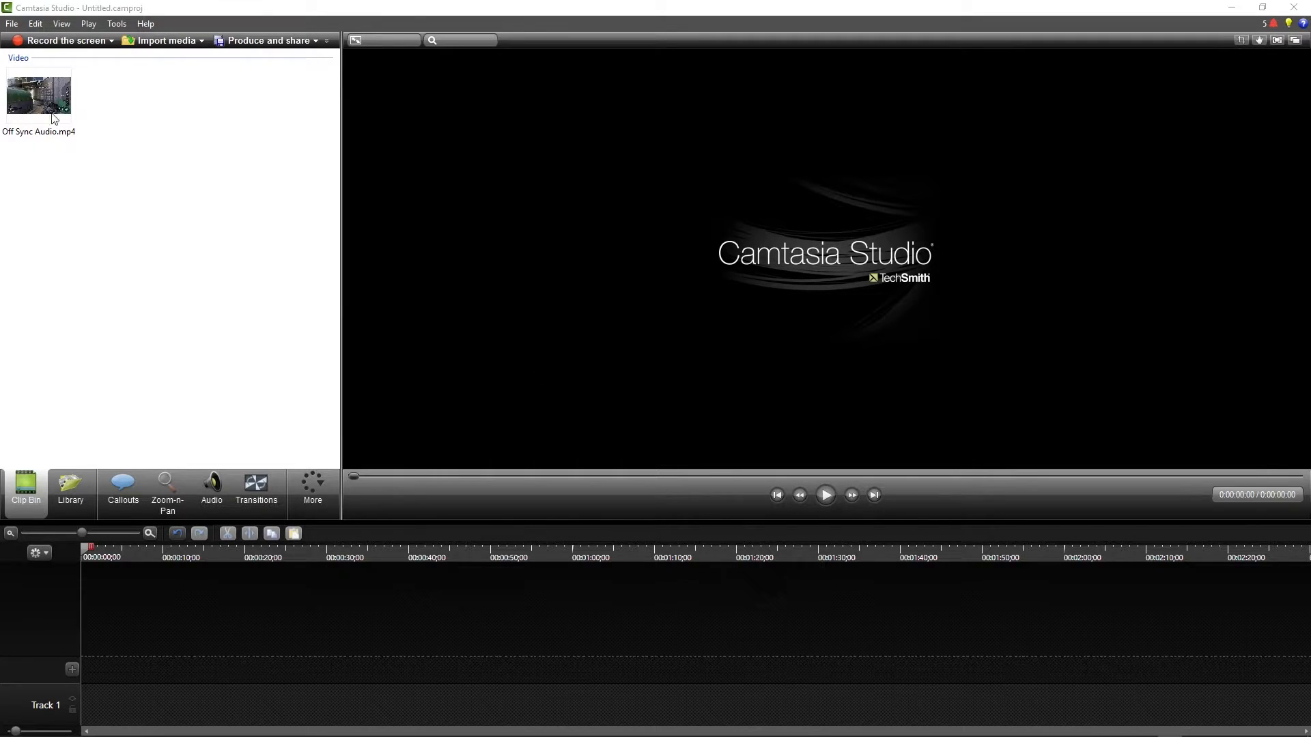
Add Off Sync Audio.mp4 to Track 1 and move the clip to start at about 0:00:31
left_click_drag(32, 116, 105, 701)
left_click_drag(209, 705, 197, 703)
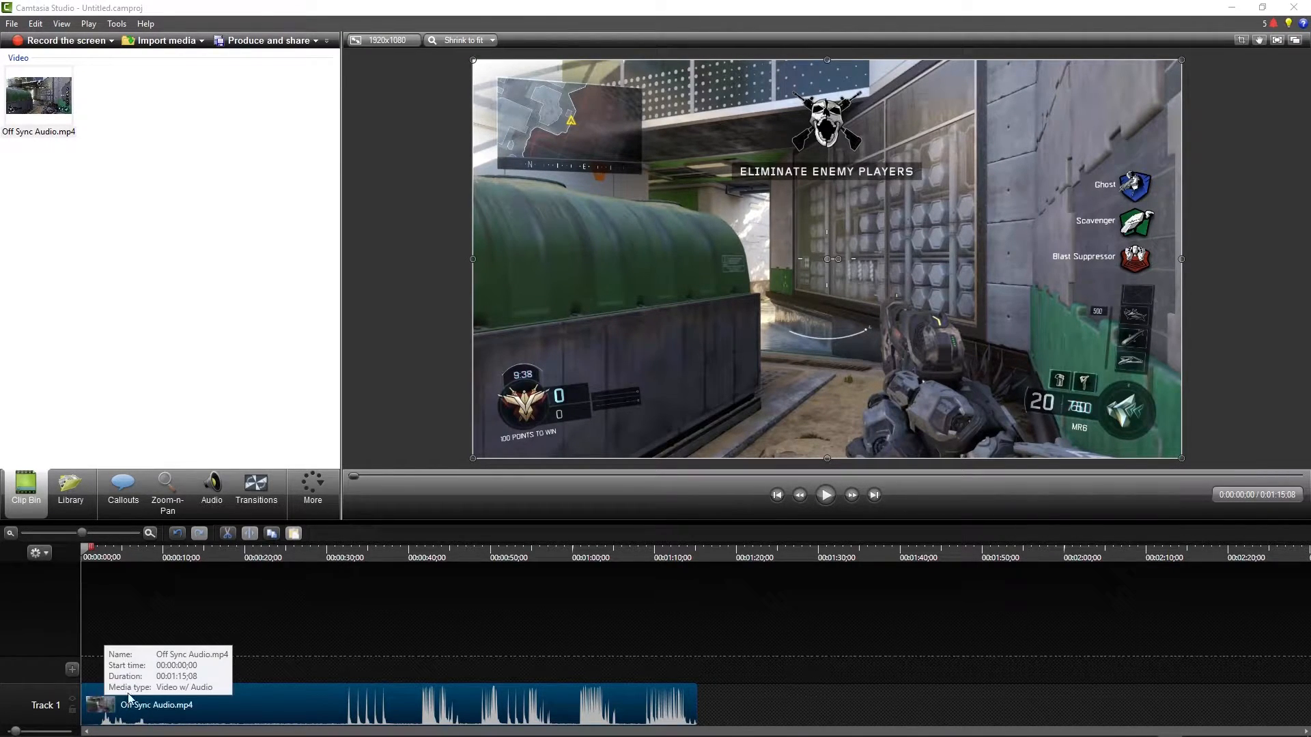
left_click_drag(348, 710, 538, 698)
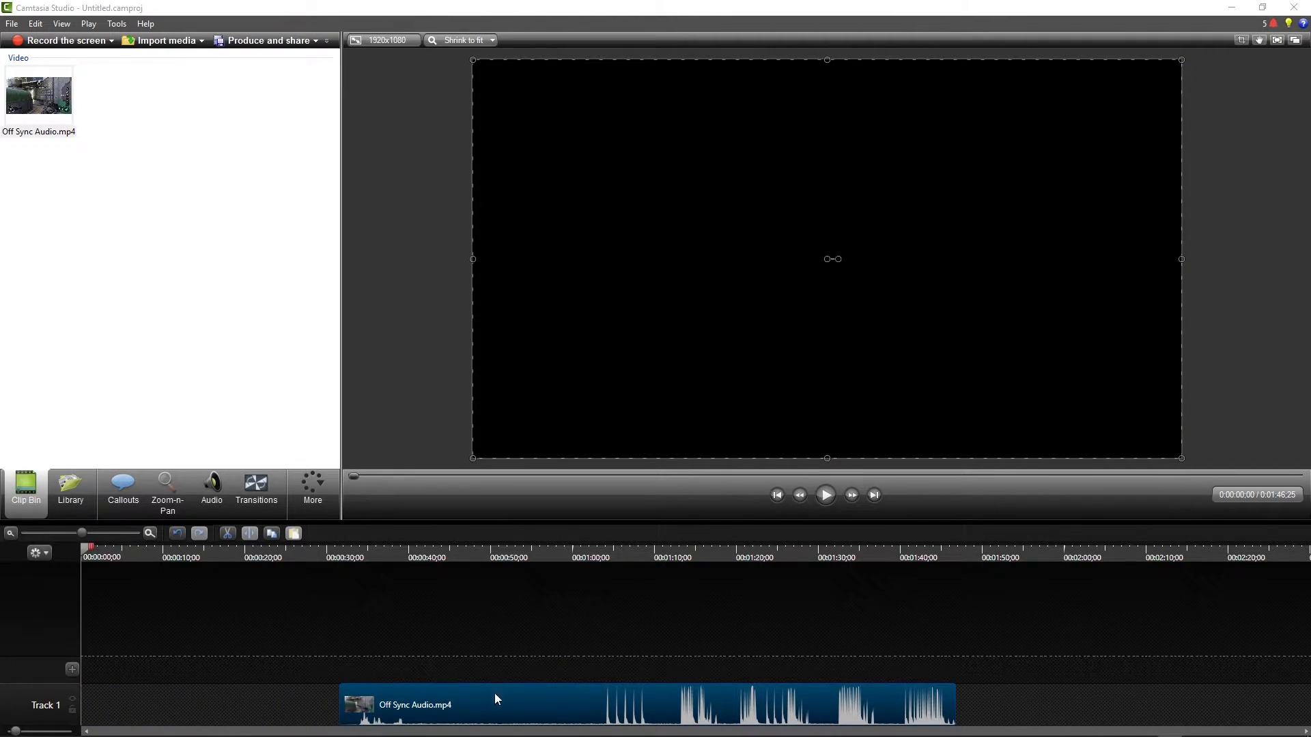
Separate the video and audio of the Off Sync Audio.mp4 clip on Track 1
right_click(476, 699)
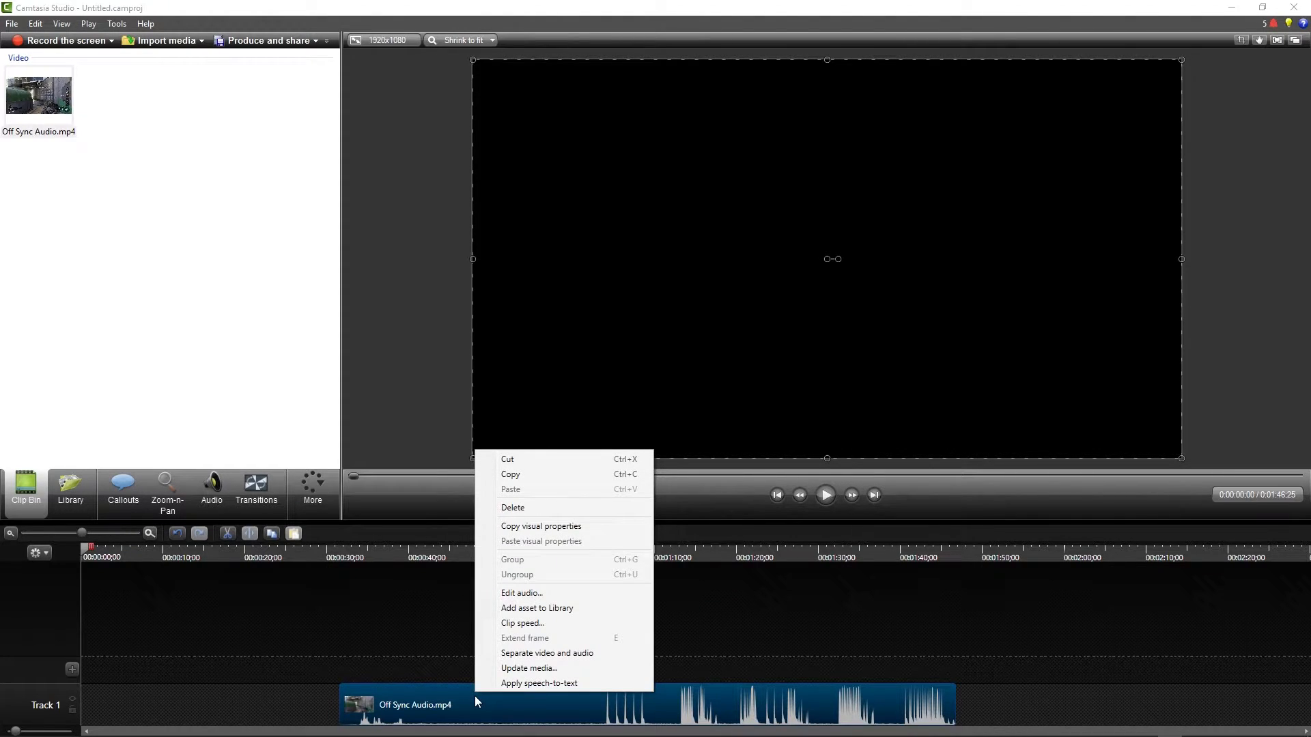
left_click(555, 656)
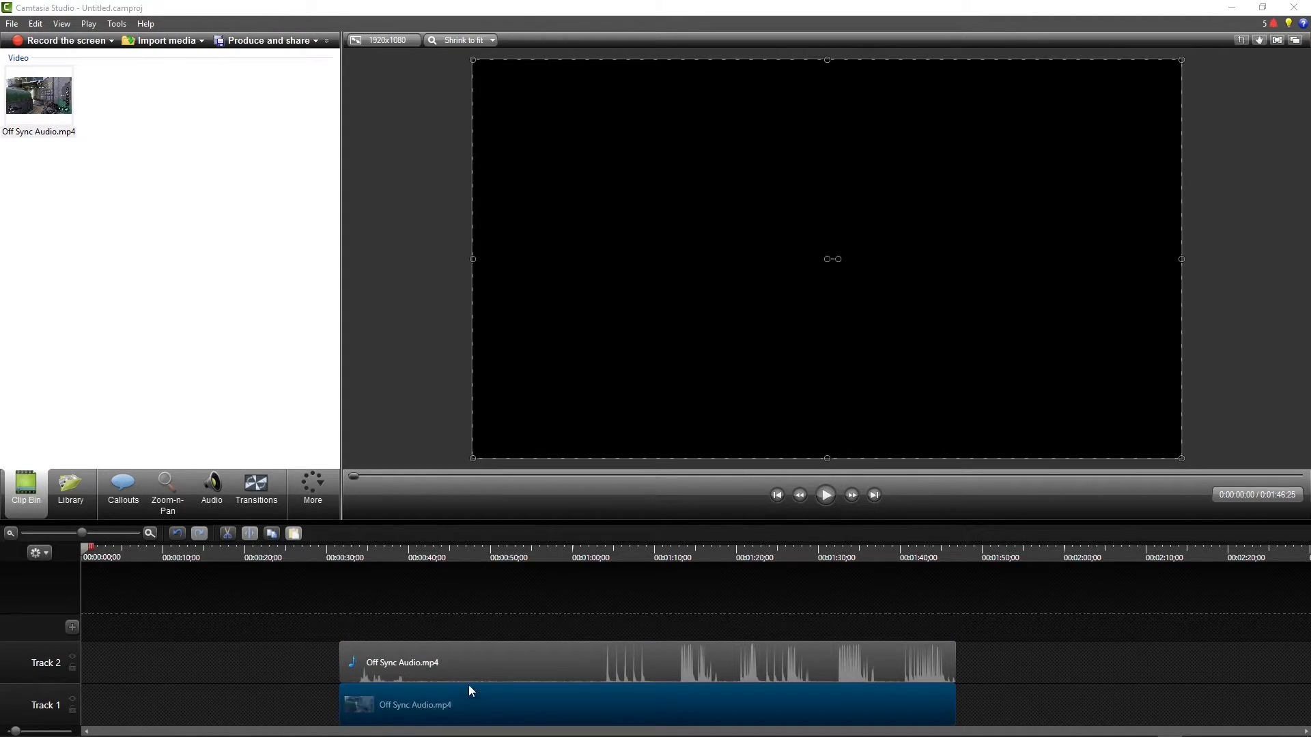
left_click(502, 659)
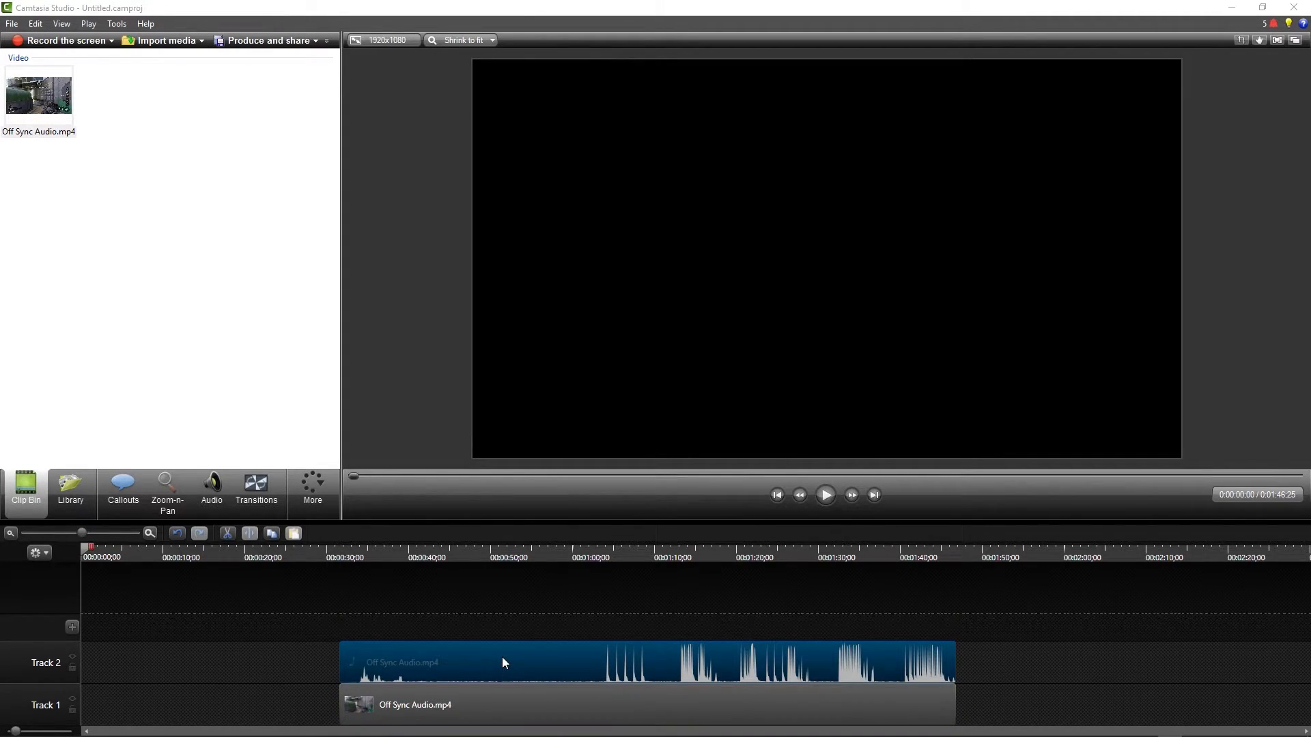
left_click(355, 586)
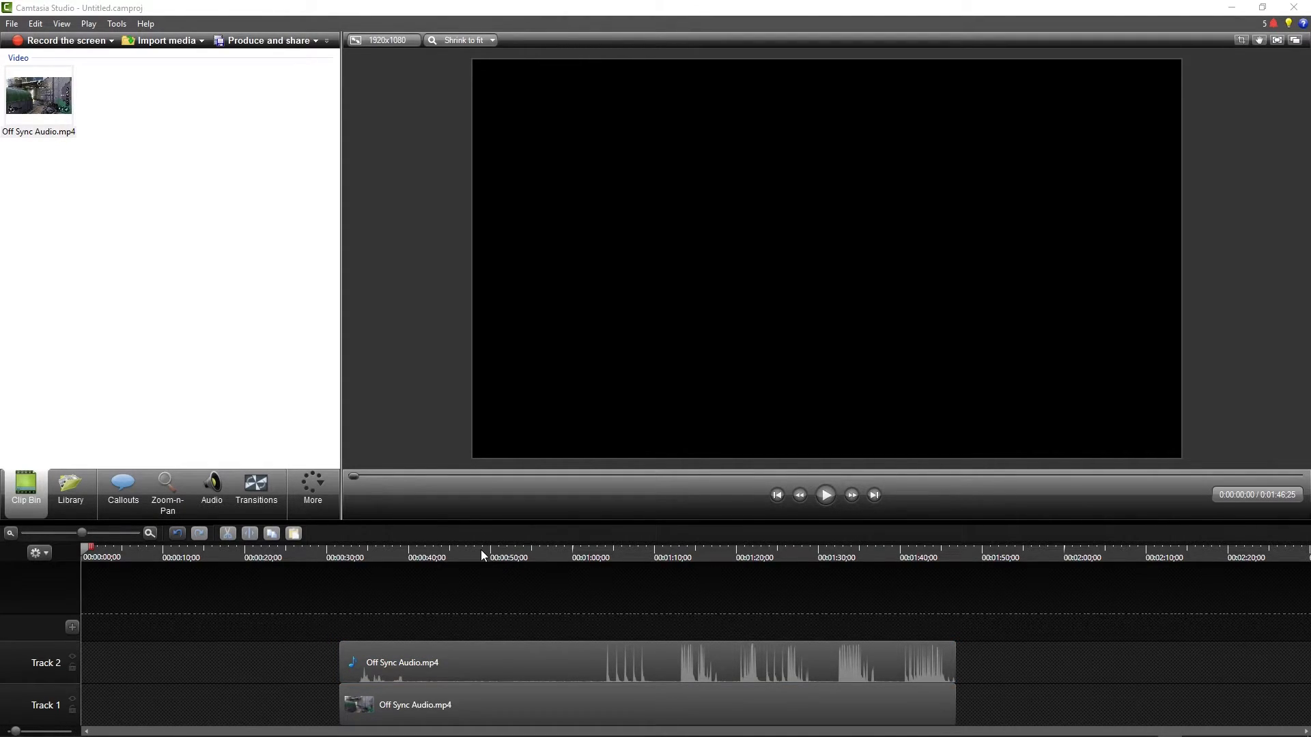
Scrub the timeline around the first gunshots to compare the on-screen firing with the spikes in the audio waveform
left_click(526, 552)
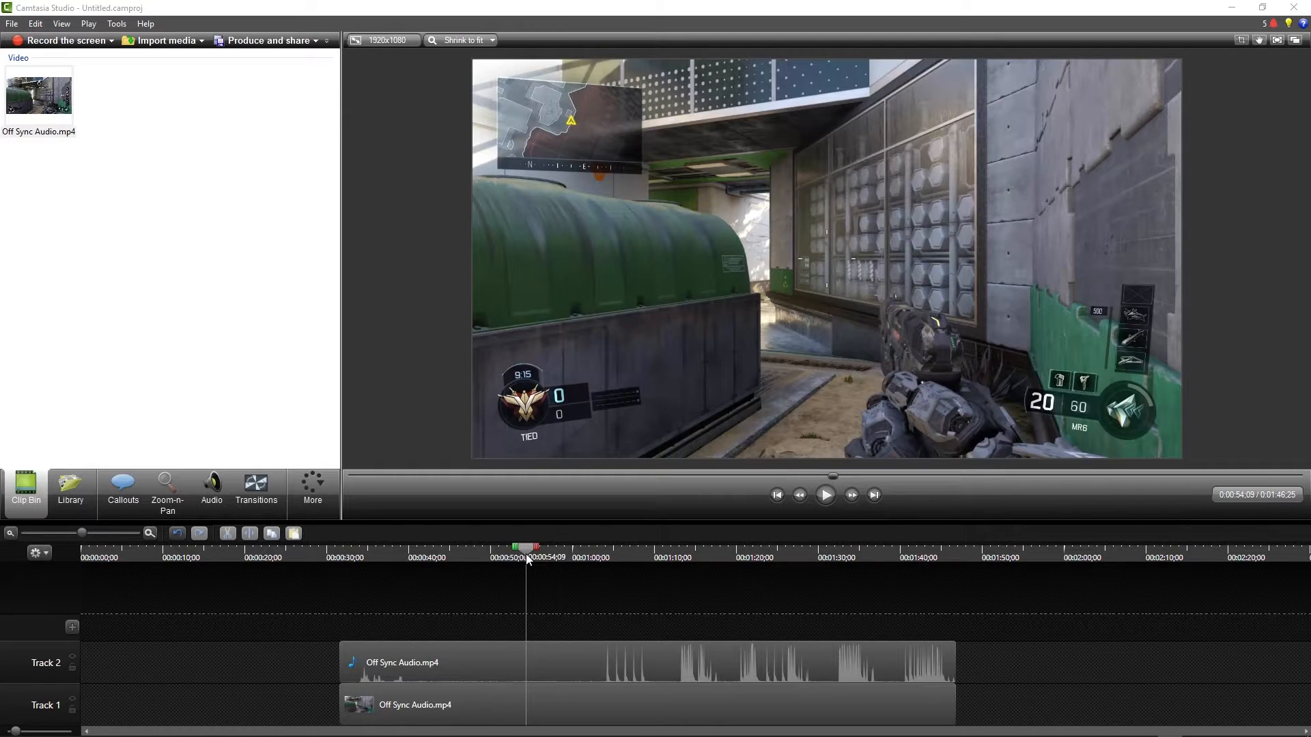
left_click_drag(528, 552, 587, 564)
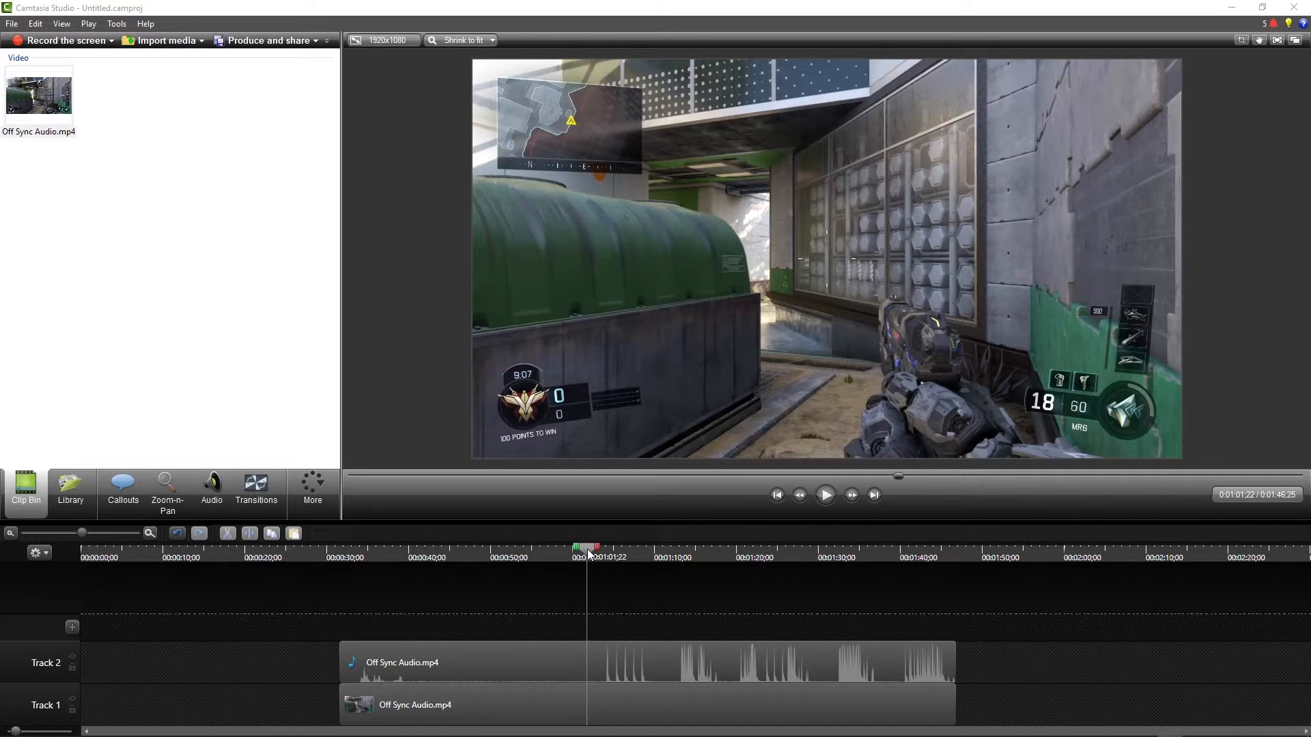
mouse_move(590, 554)
left_mouse_down()
mouse_move(644, 563)
mouse_move(600, 571)
left_mouse_up()
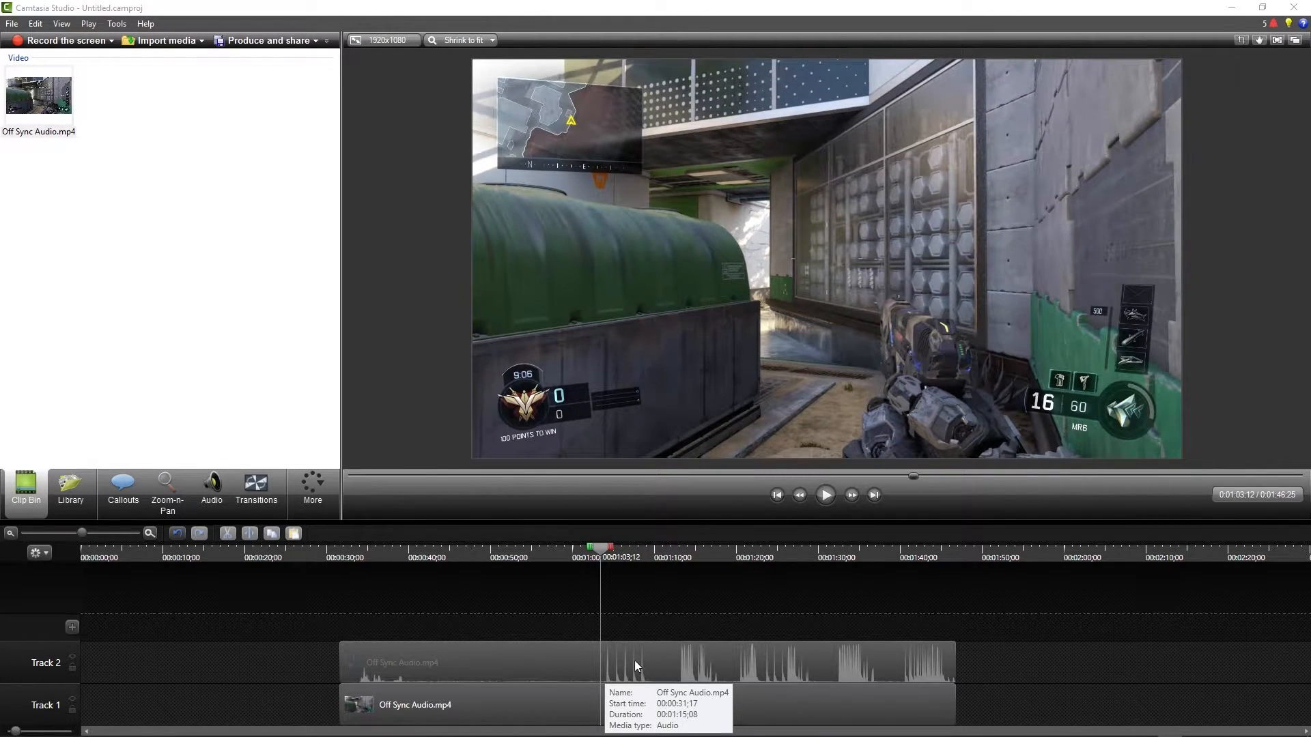
left_click_drag(601, 552, 678, 593)
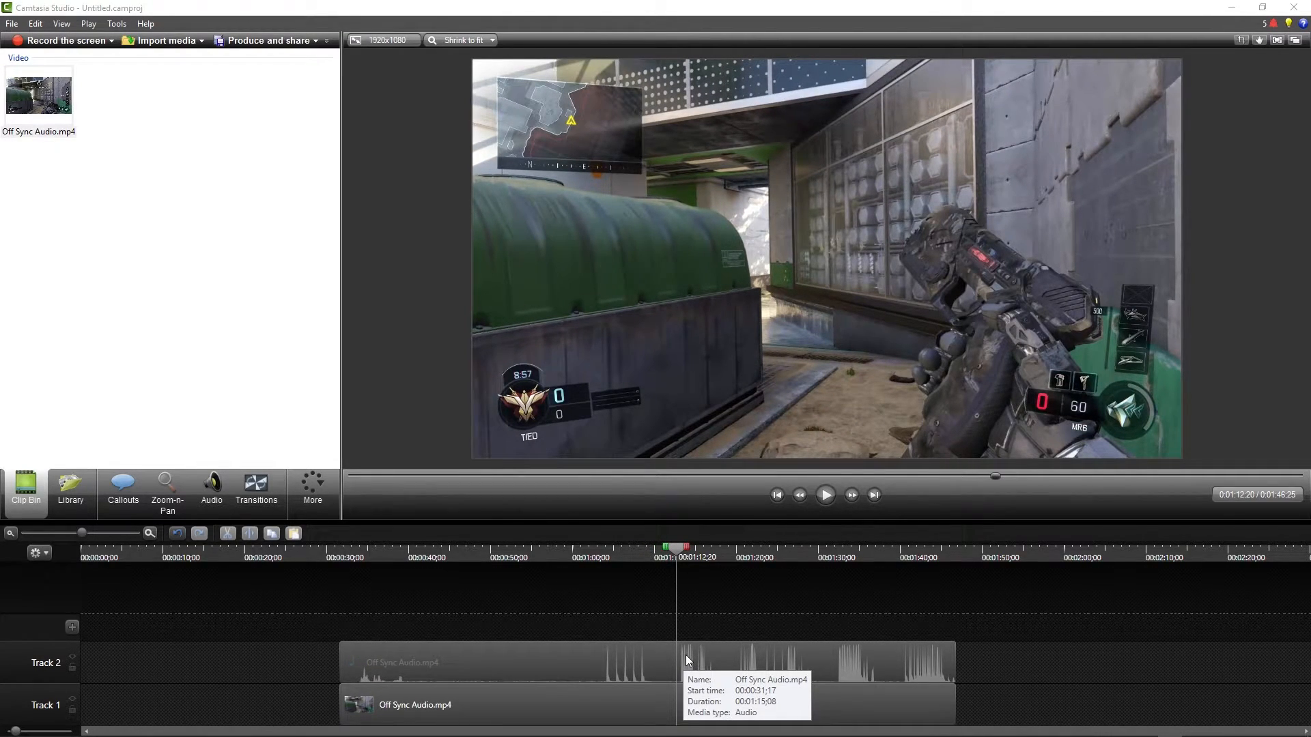
left_click_drag(615, 560, 608, 568)
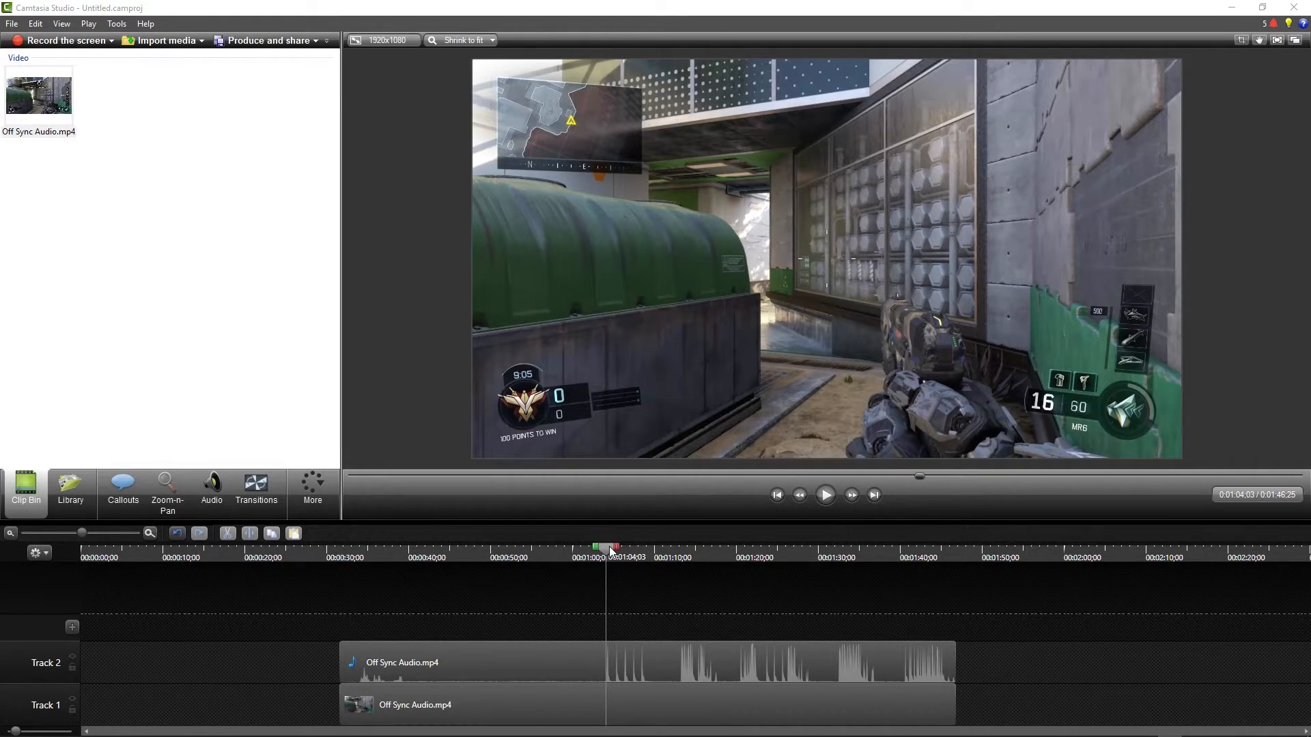
left_click_drag(611, 550, 471, 599)
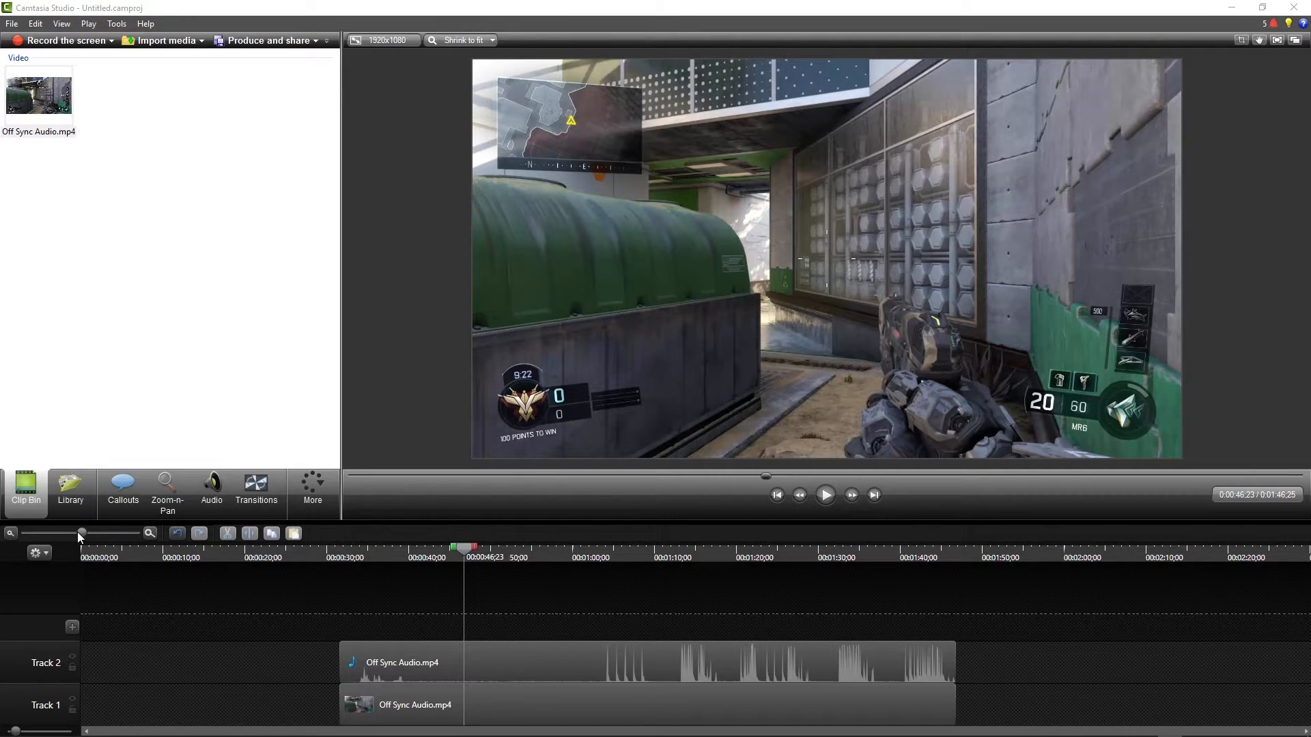
Split the Track 1 video at the first muzzle-flash frame, 0:01:00;02
left_click_drag(80, 533, 151, 533)
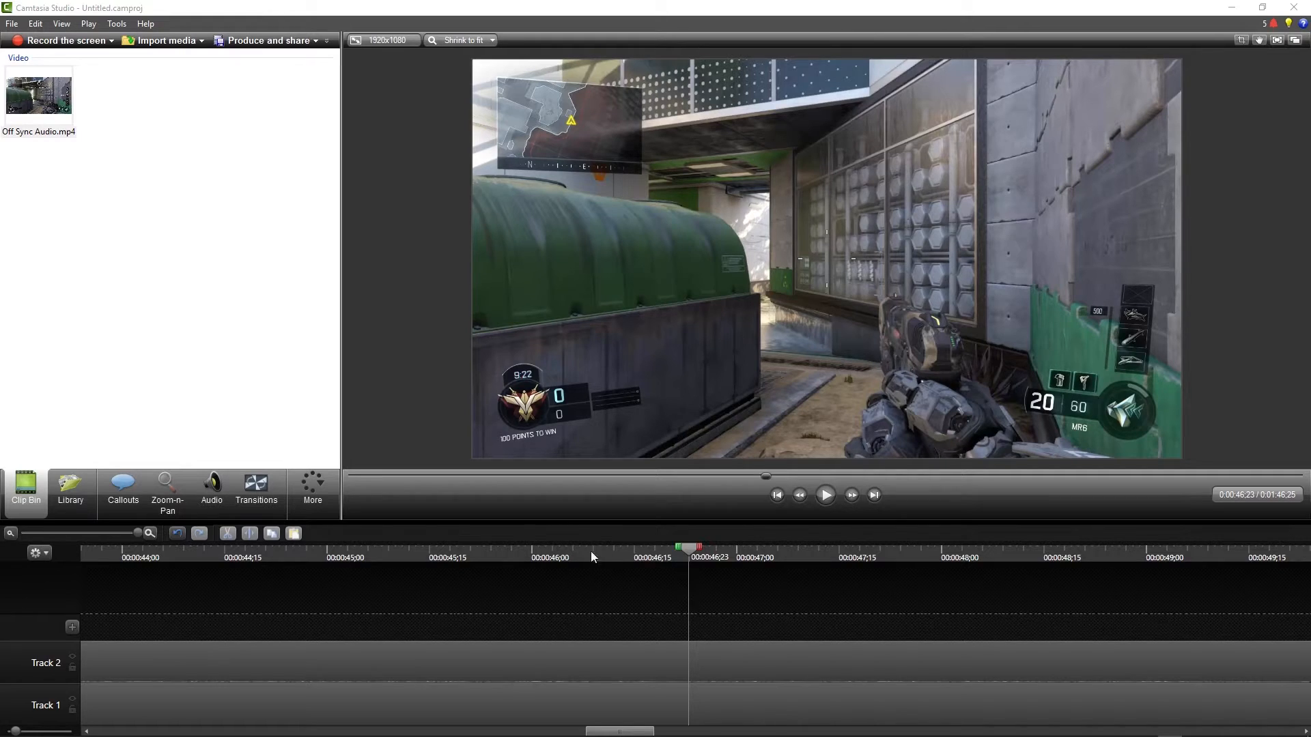
left_click_drag(690, 548, 1250, 608)
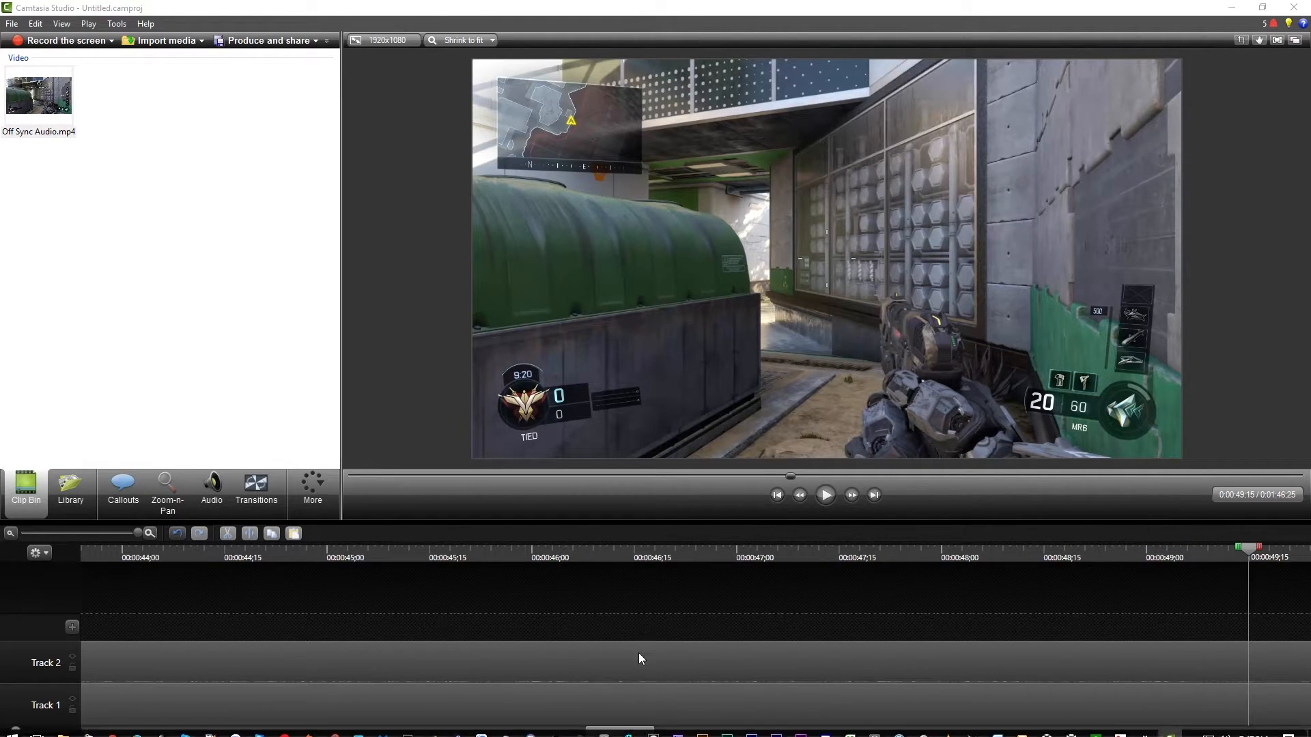
scroll(478, 676, "down", 5)
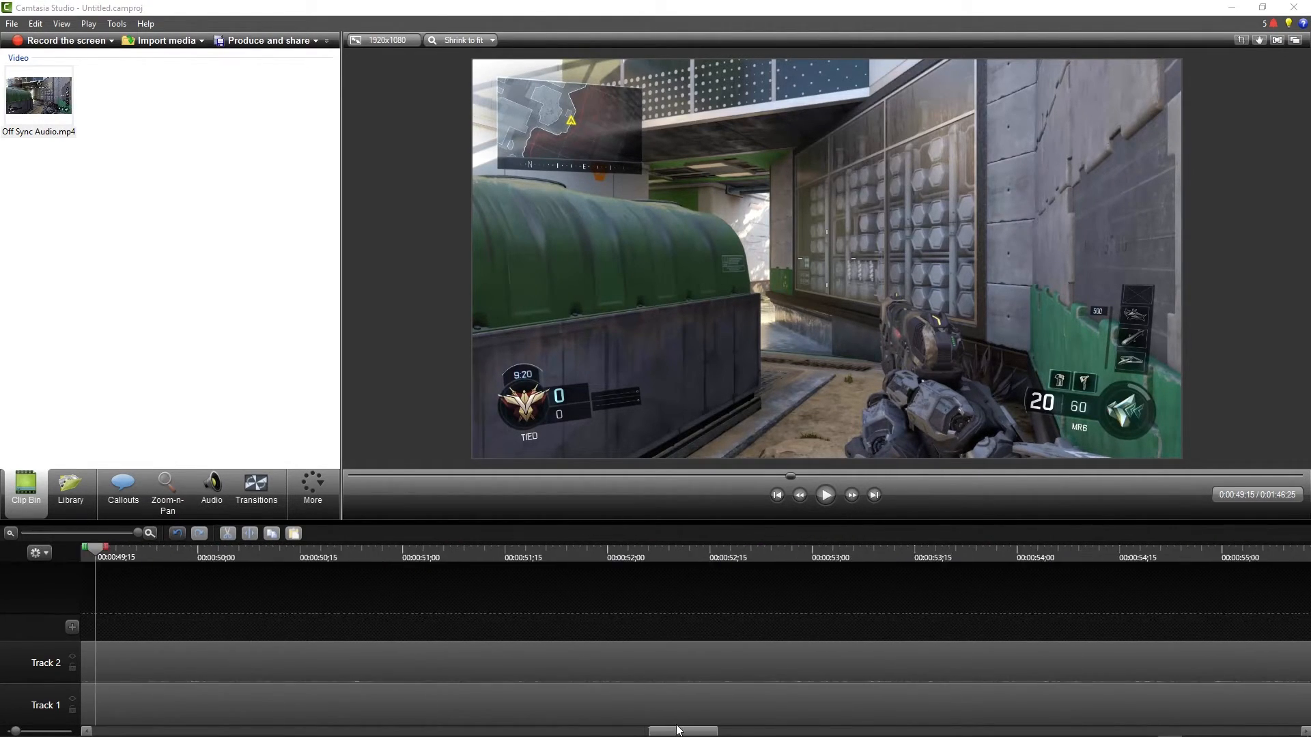
left_click_drag(263, 551, 1236, 596)
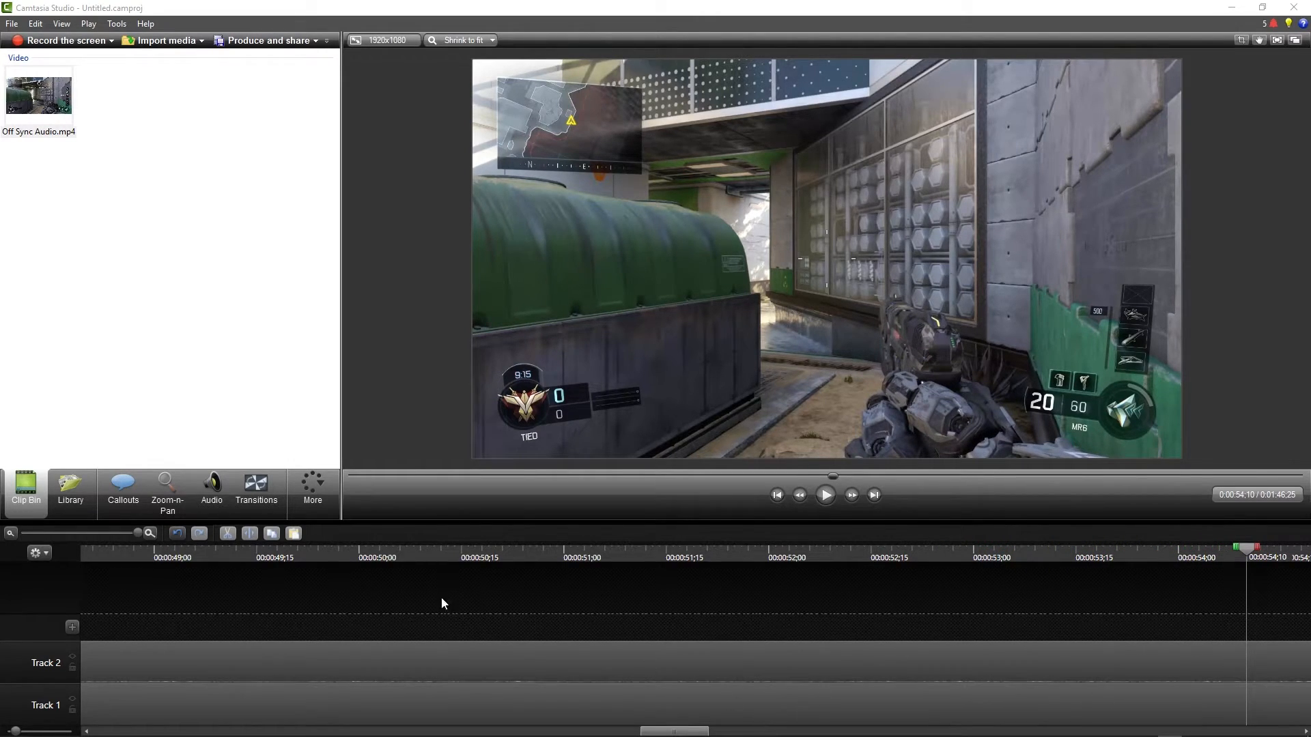
left_click_drag(135, 536, 104, 539)
left_click_drag(697, 551, 934, 589)
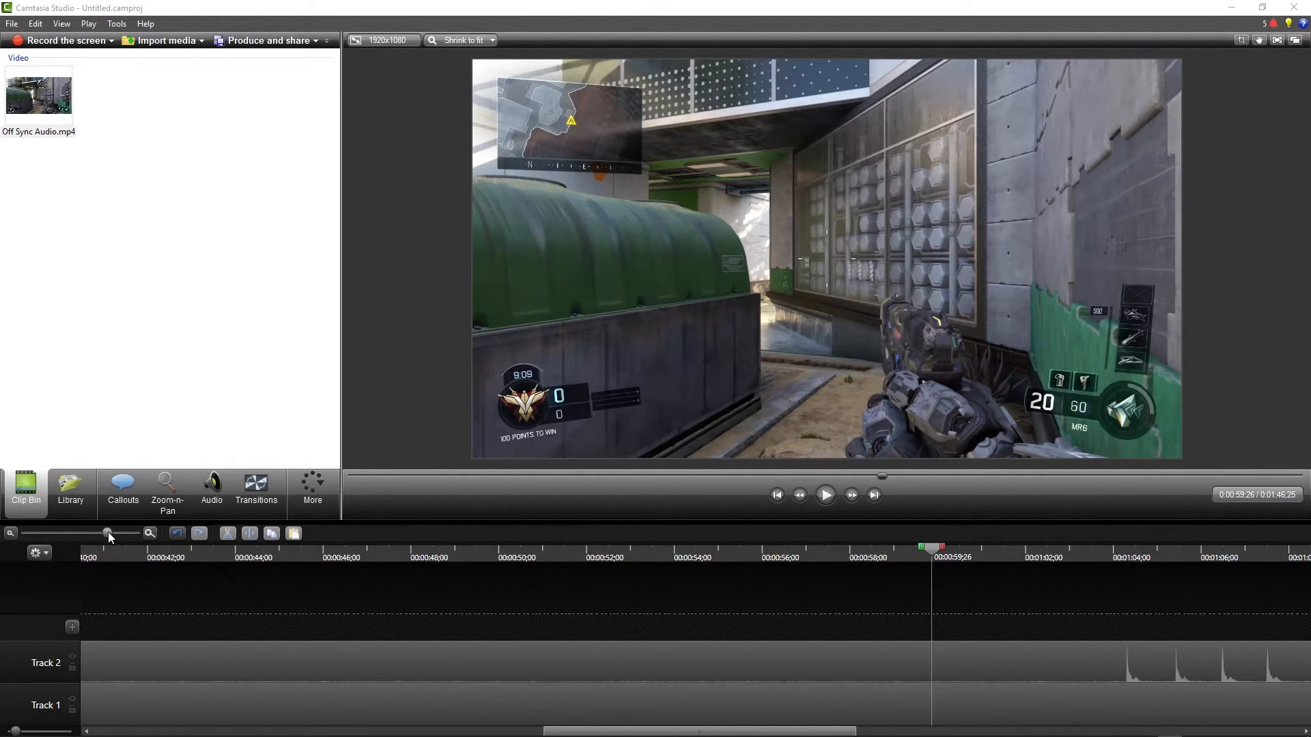
left_click_drag(107, 532, 150, 538)
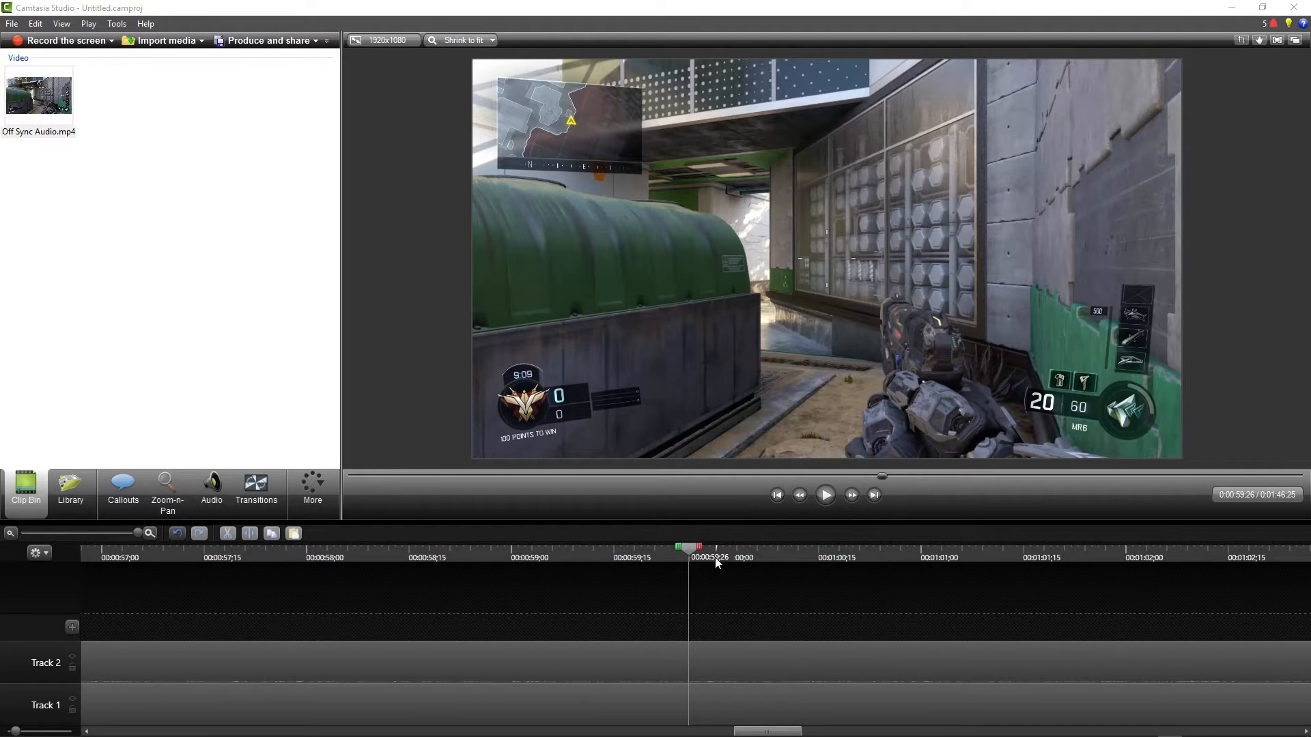
left_click_drag(690, 549, 727, 563)
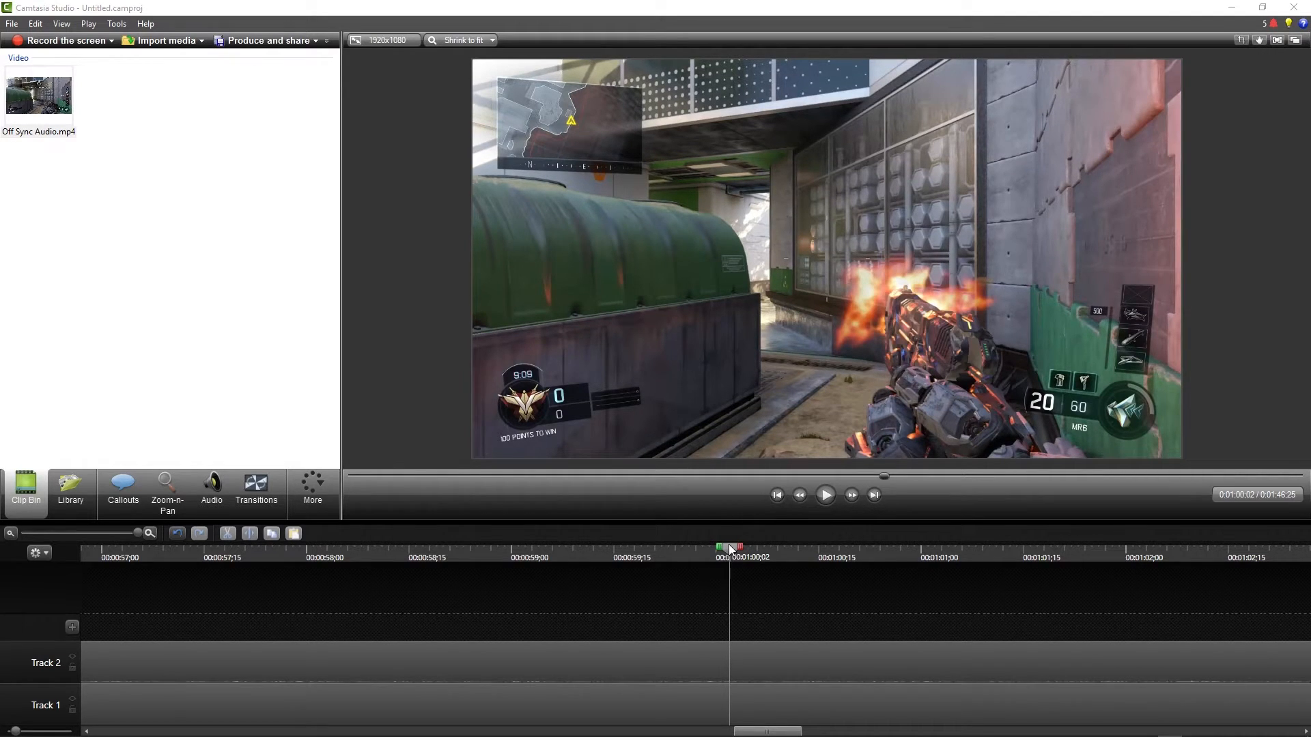
left_click_drag(731, 550, 730, 547)
left_click_drag(135, 532, 89, 534)
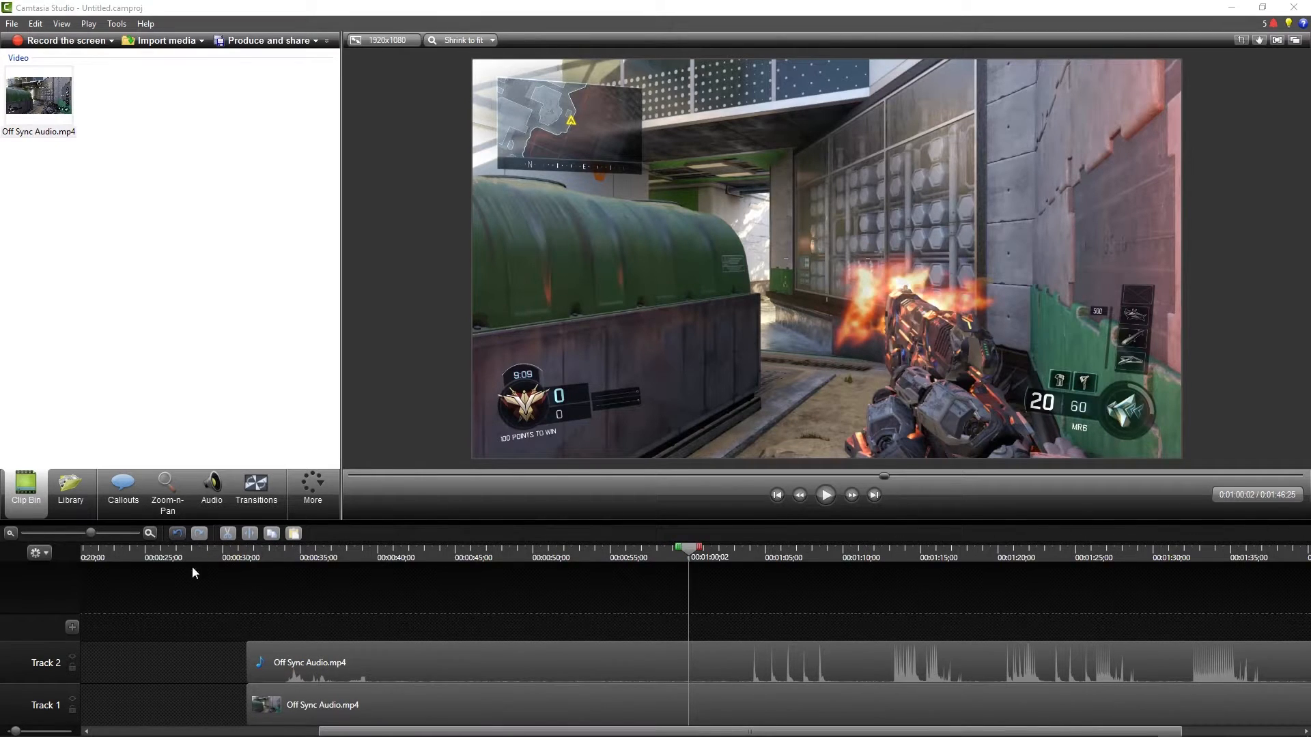
left_click(764, 697)
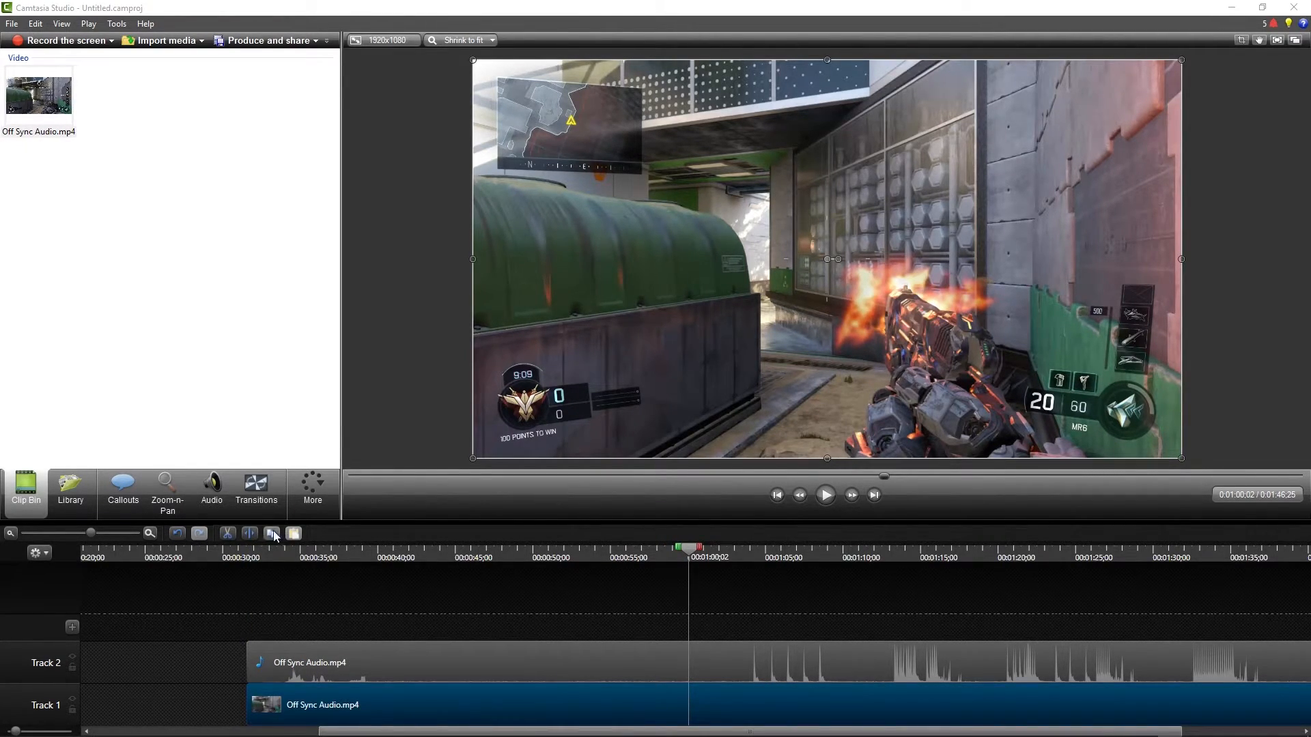
left_click(249, 533)
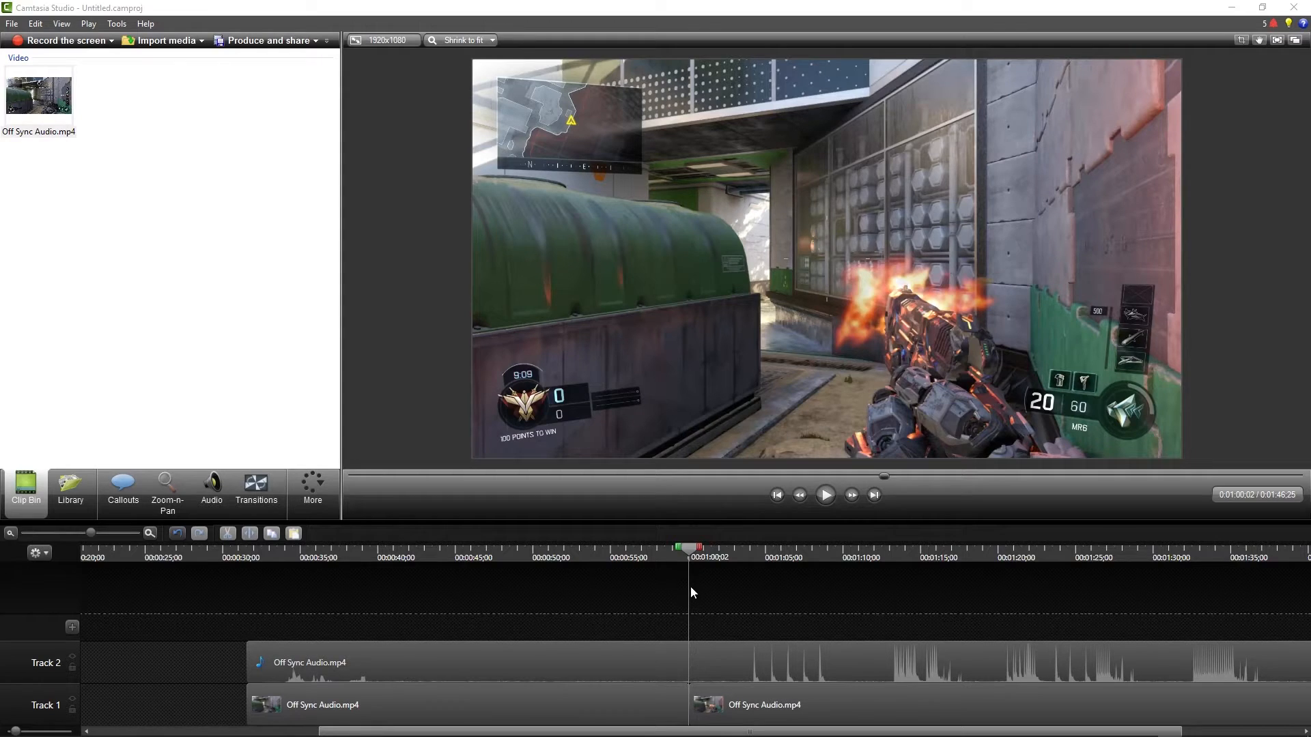
Shift the Track 2 audio clip about one second earlier on the timeline
left_click_drag(685, 552, 652, 562)
left_click_drag(664, 564, 687, 582)
left_click_drag(792, 668, 756, 663)
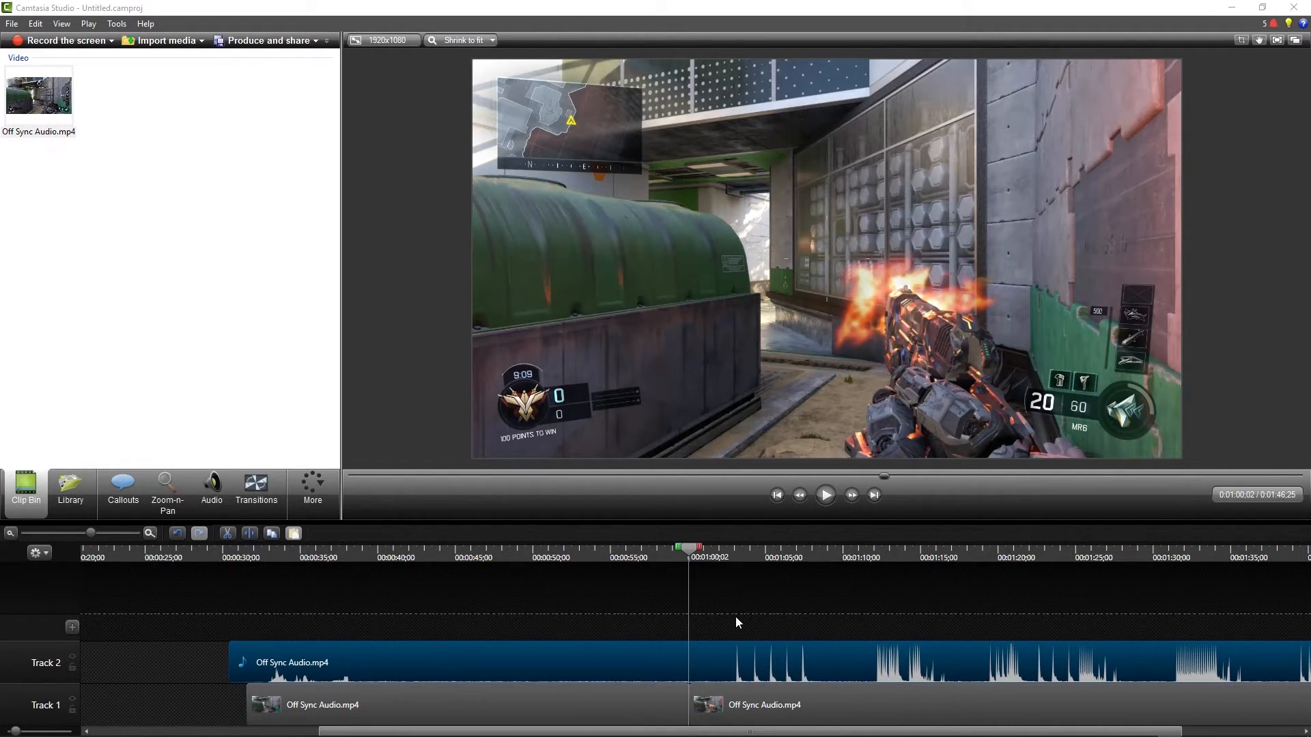
Split the Track 2 audio right before its first gunshot spike, at 0:01:03;05
left_click_drag(686, 548, 737, 575)
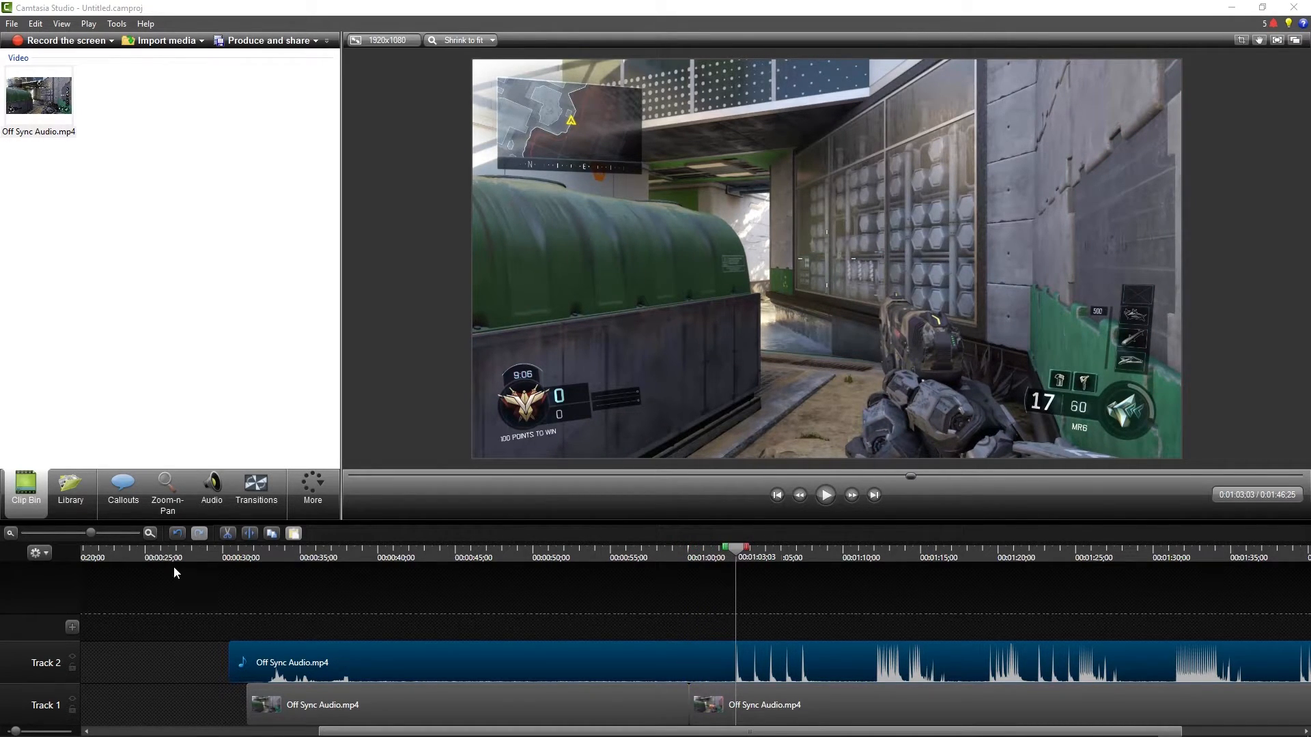
left_click_drag(96, 534, 202, 551)
left_click_drag(683, 547, 703, 554)
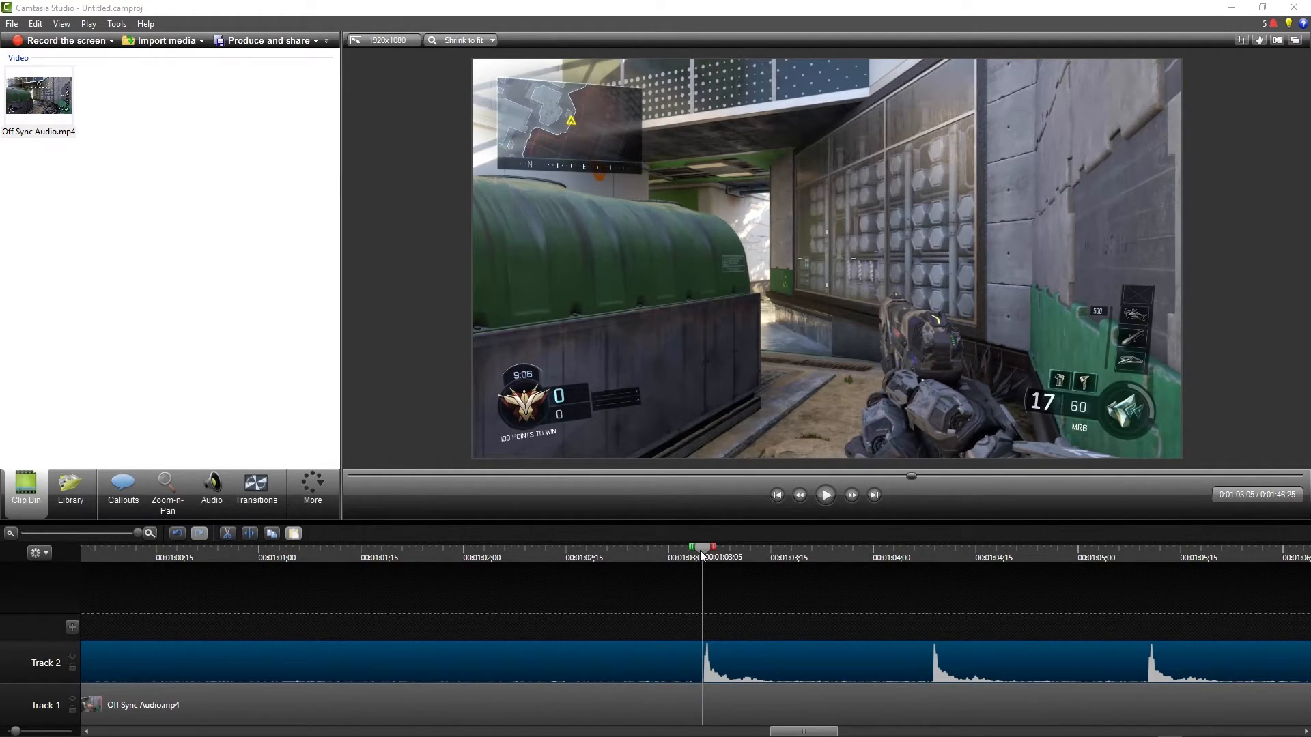
left_click_drag(700, 557, 710, 553)
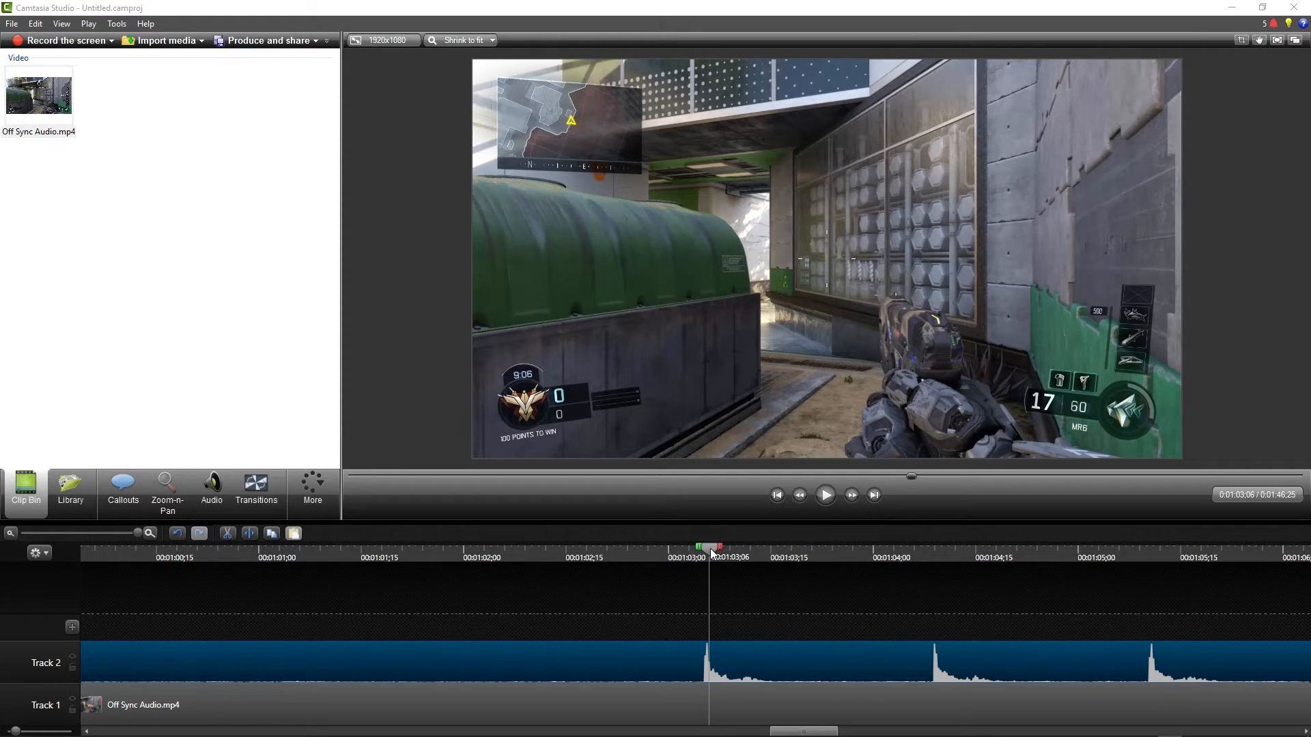
left_click_drag(710, 553, 704, 555)
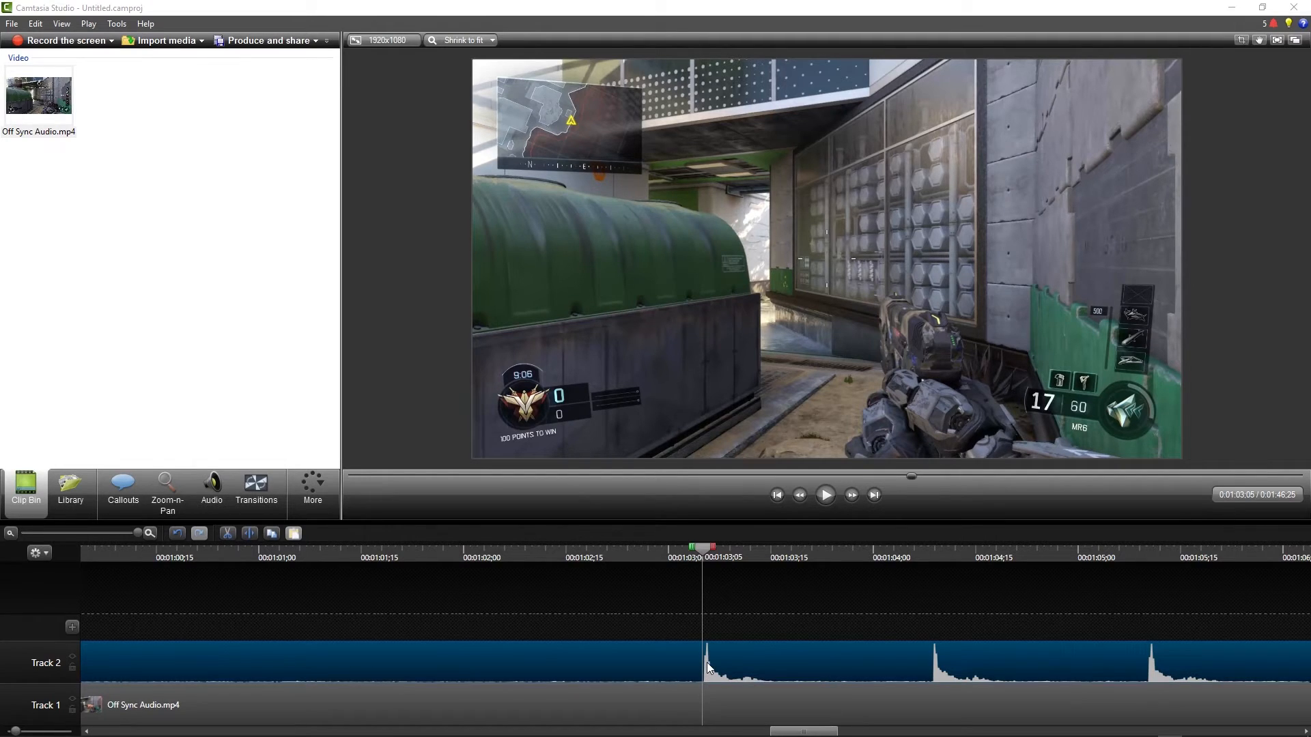
left_click(250, 534)
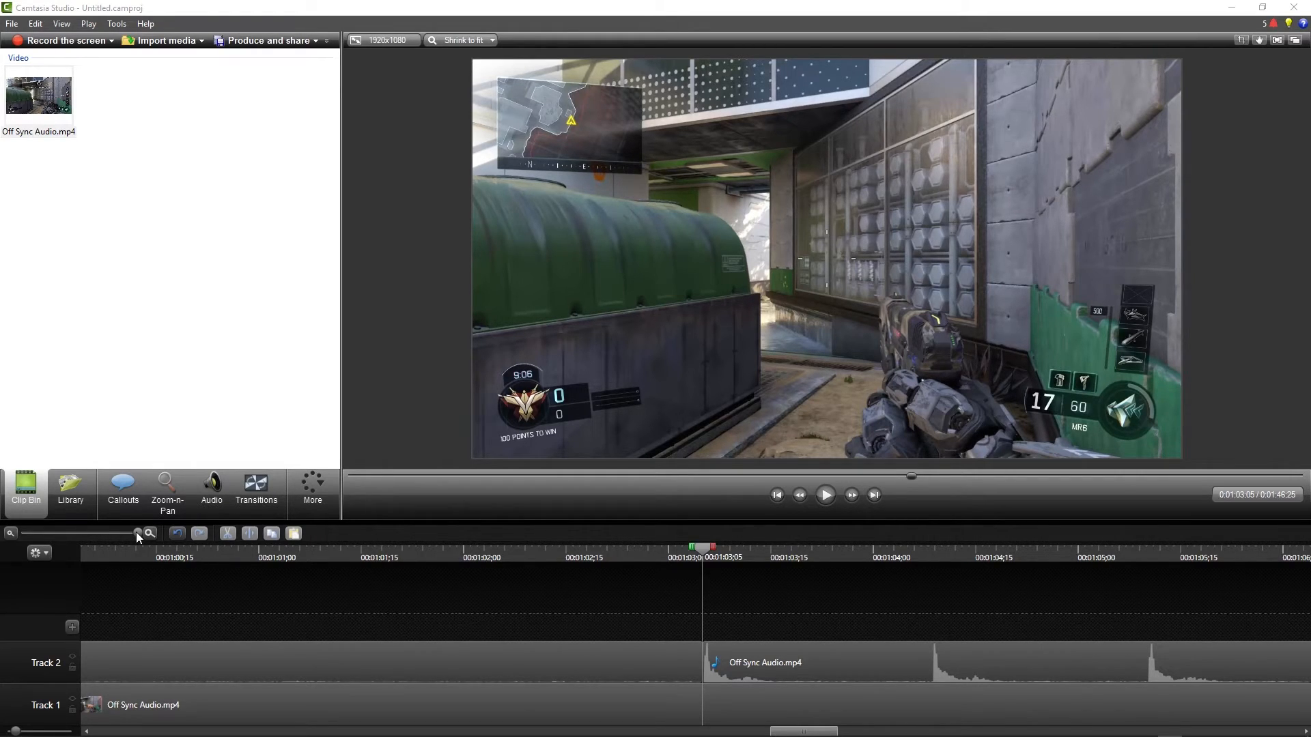
Move the first audio piece on Track 2 earlier so it ends at the video split at 0:01:00;02
left_click_drag(134, 531, 97, 538)
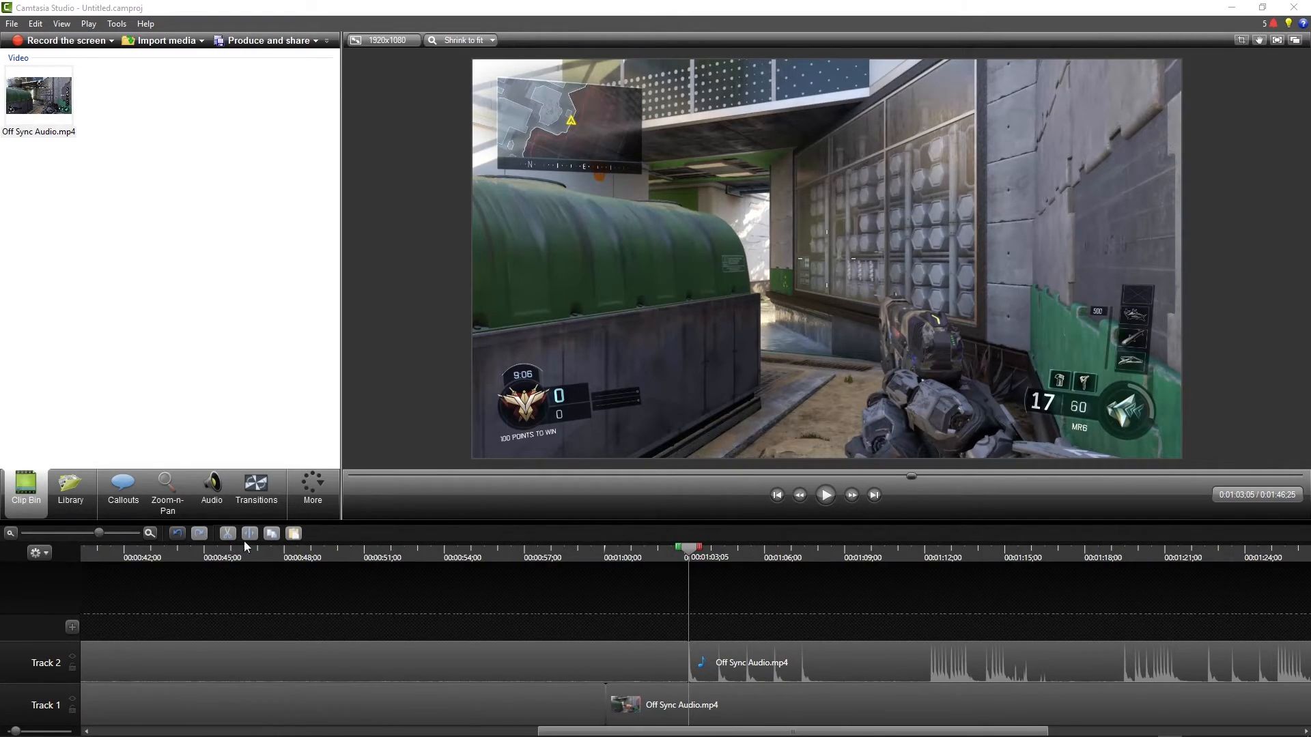
left_click_drag(689, 550, 608, 571)
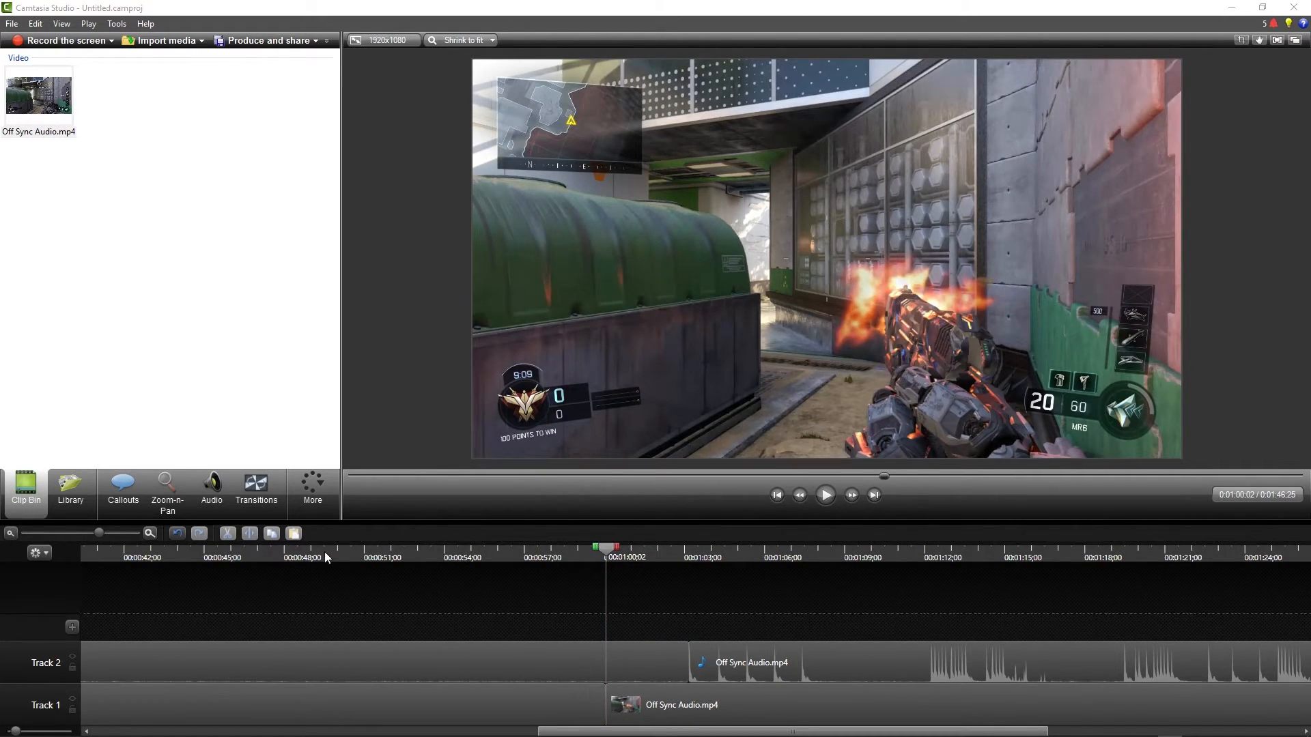
left_click_drag(96, 532, 85, 535)
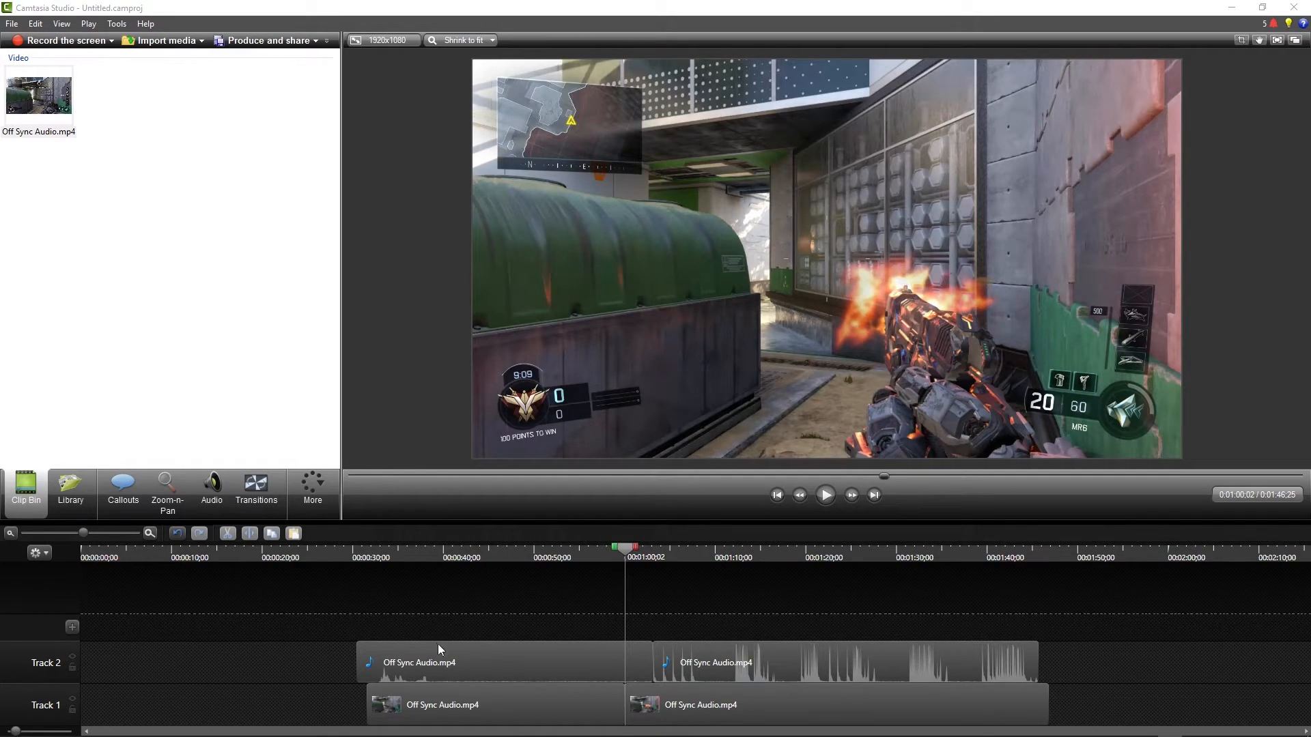
left_click_drag(519, 662, 562, 657)
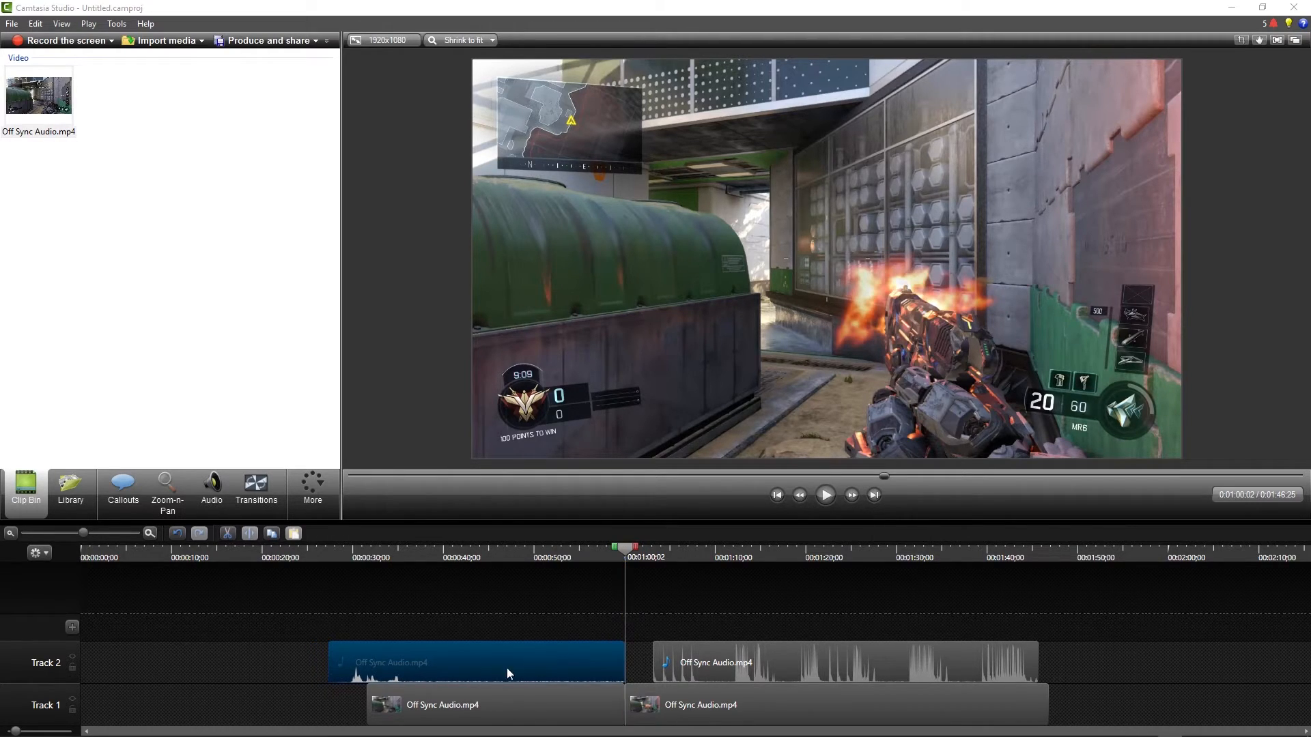
left_click(608, 703)
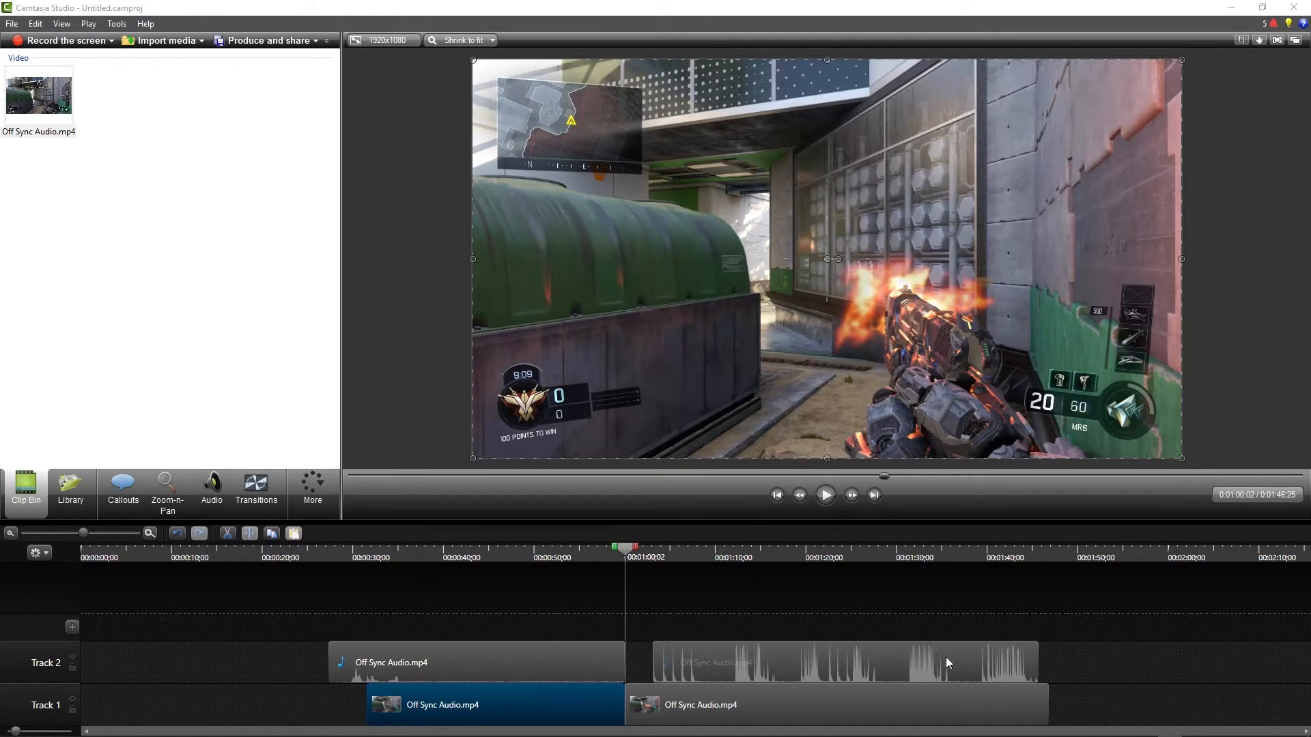
Move the second audio piece on Track 2 earlier so it starts at the video split at 0:01:00;02
left_click_drag(953, 654, 926, 657)
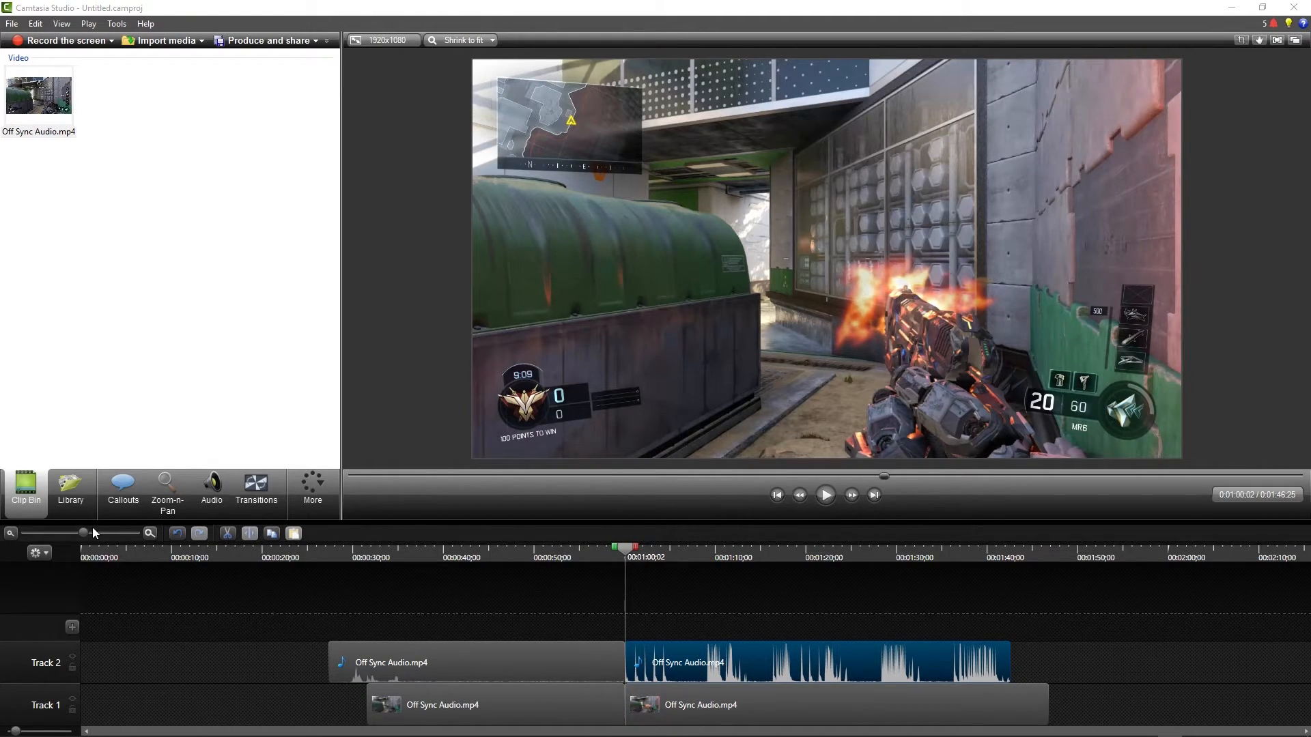
Play back the first few gunshots from 0:00:59;03 to check that sound and picture match
left_click_drag(84, 533, 178, 550)
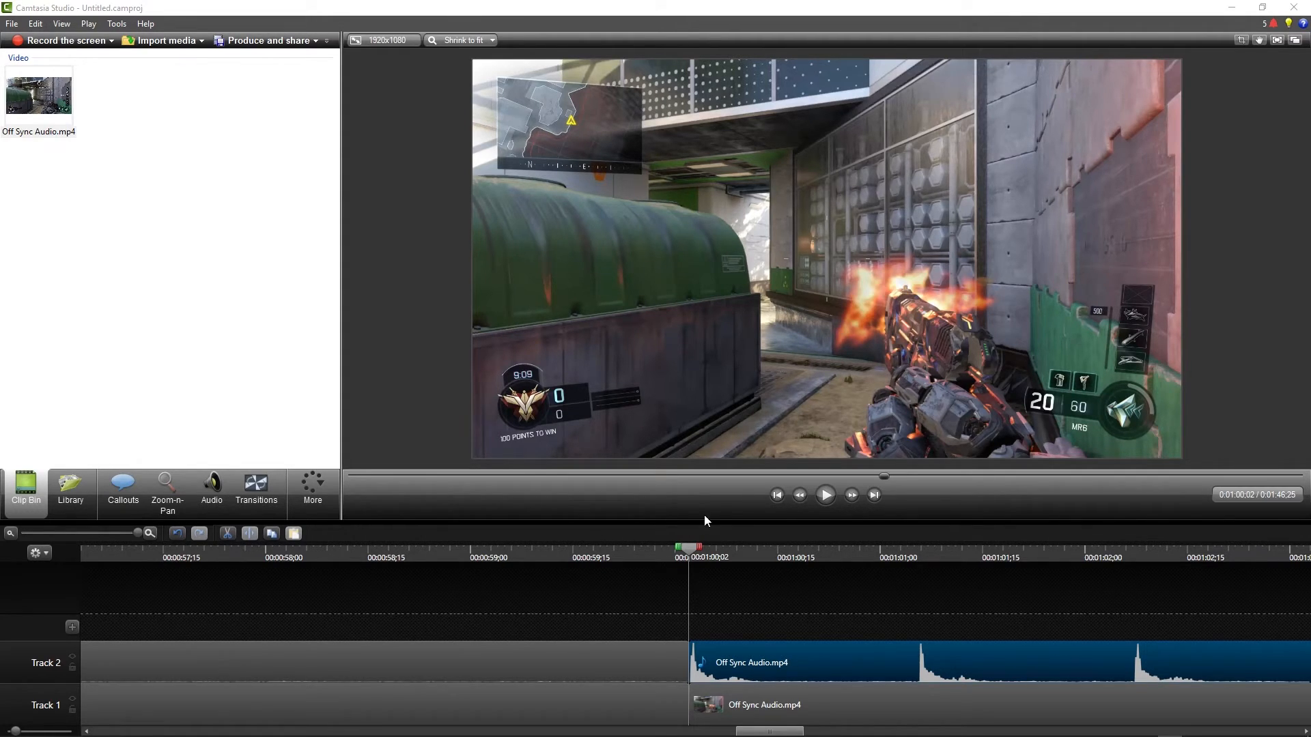
left_click_drag(690, 557, 491, 588)
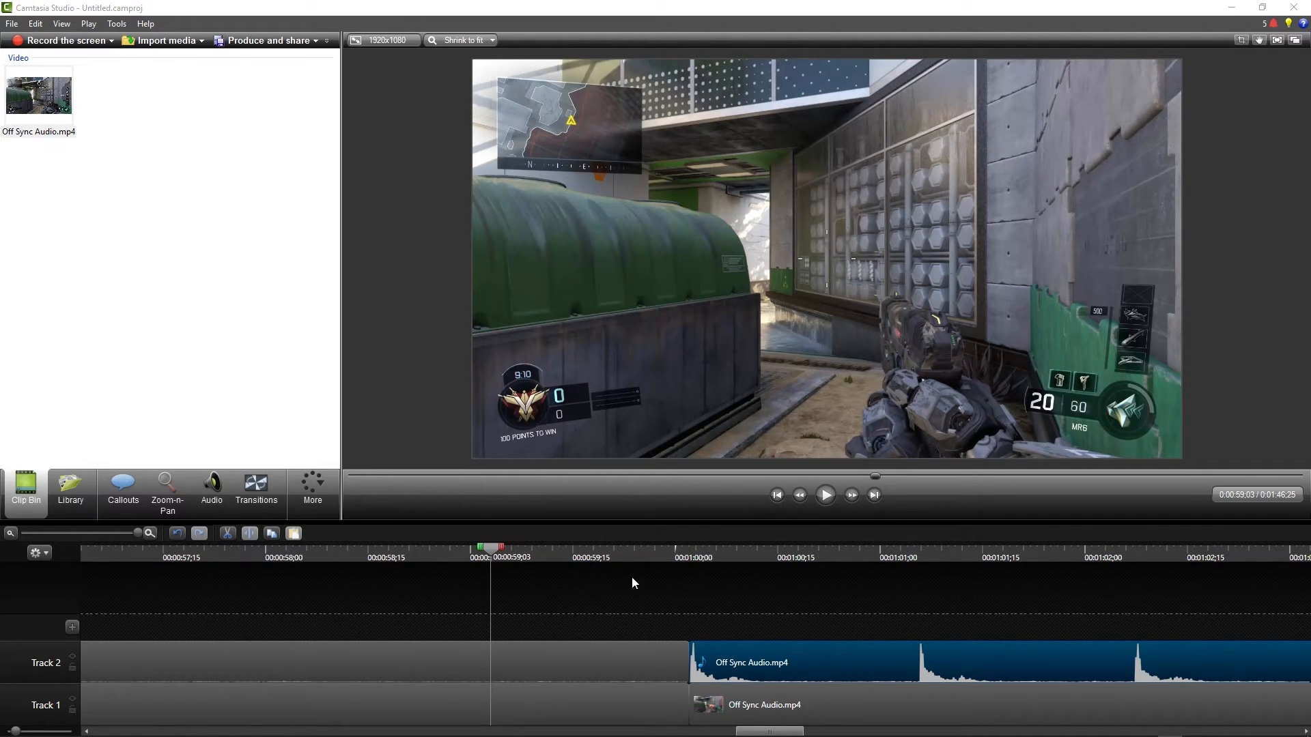
left_click(825, 495)
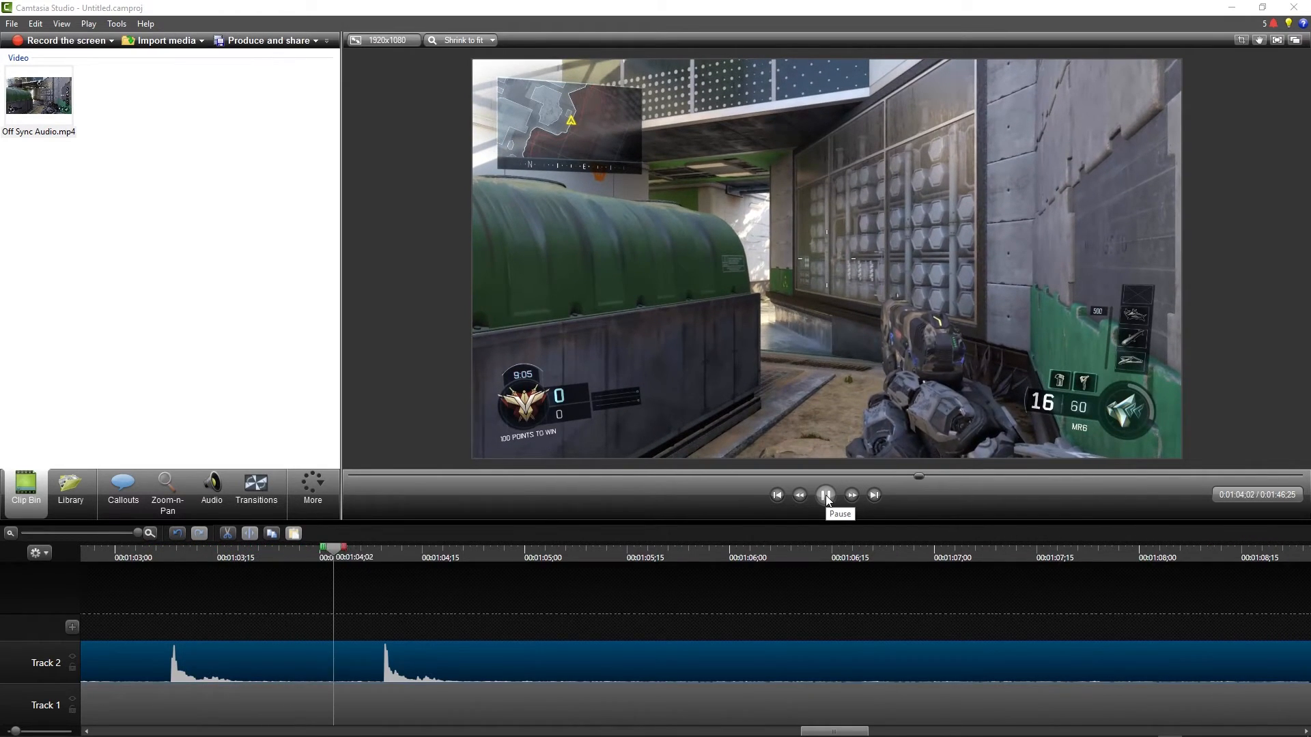
left_click(826, 495)
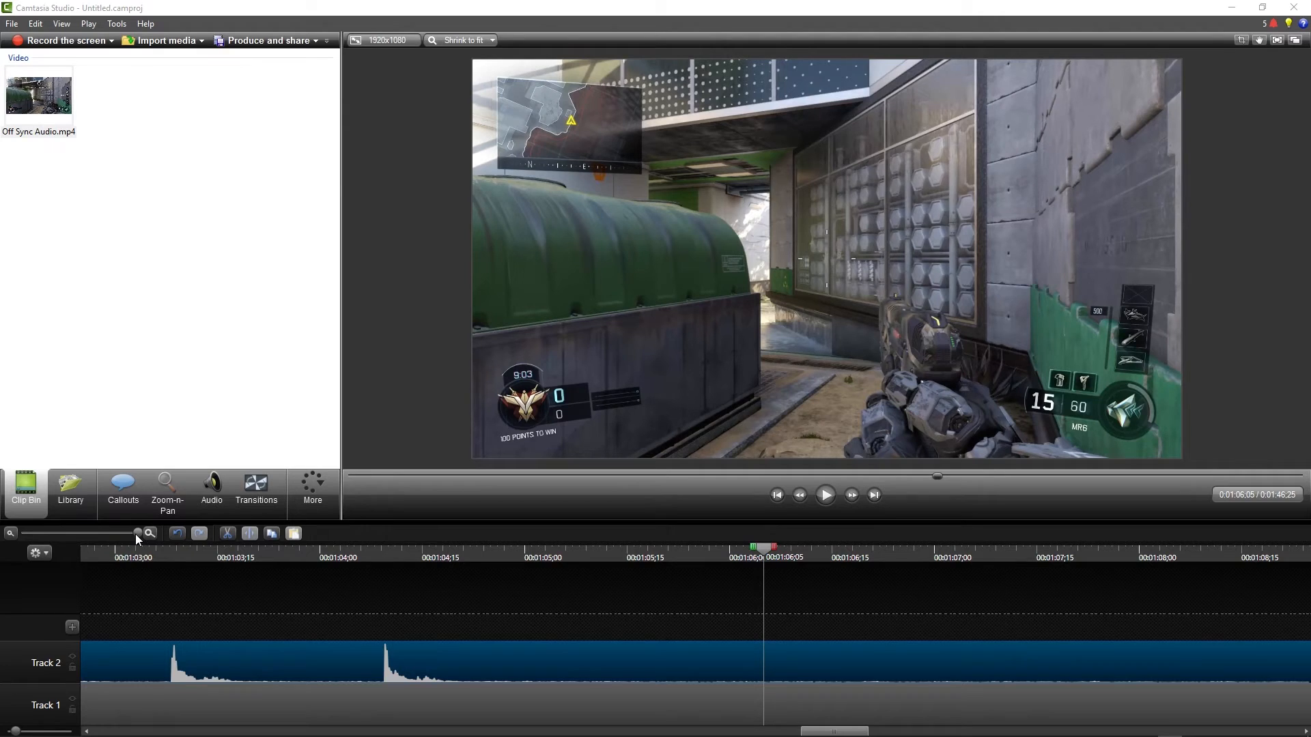
Compare the video frames with the following gunshot spikes on Track 2, from 0:01:01;06 through 0:01:04;09
left_click_drag(844, 731, 796, 736)
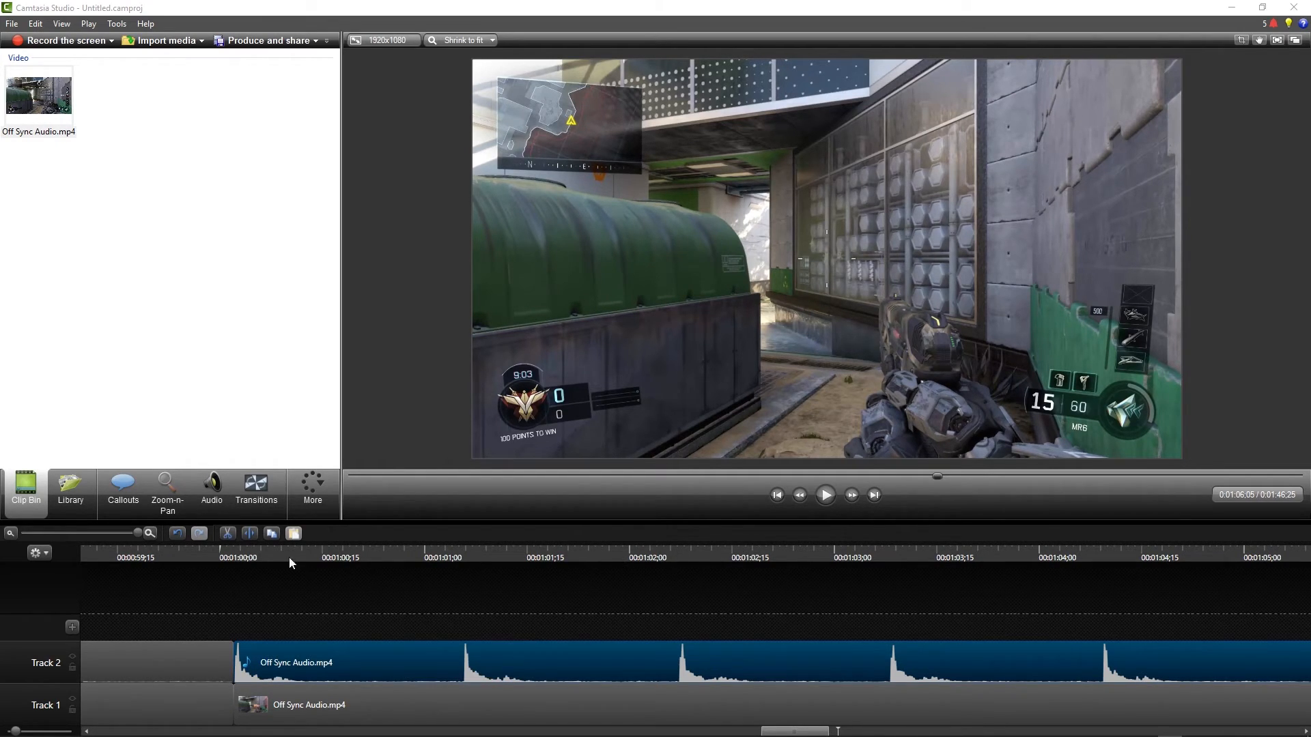
left_click_drag(231, 558, 461, 595)
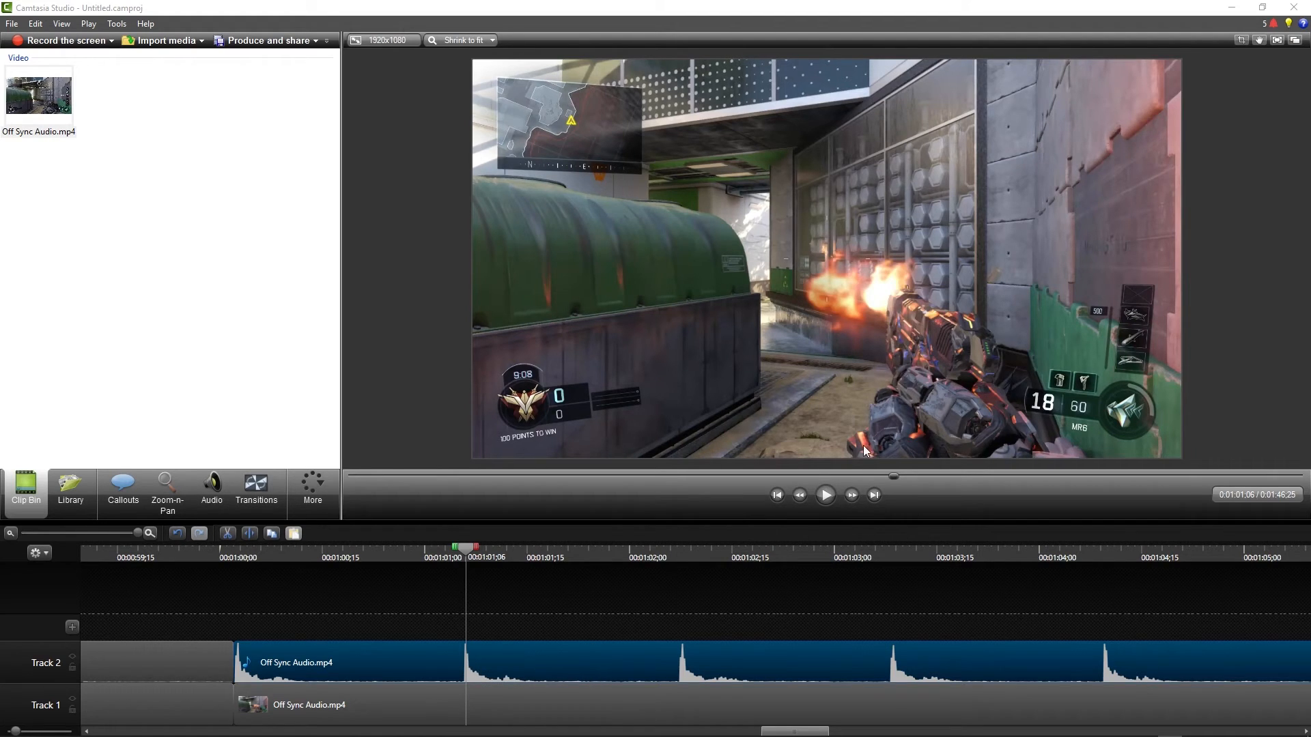
left_click_drag(466, 559, 682, 588)
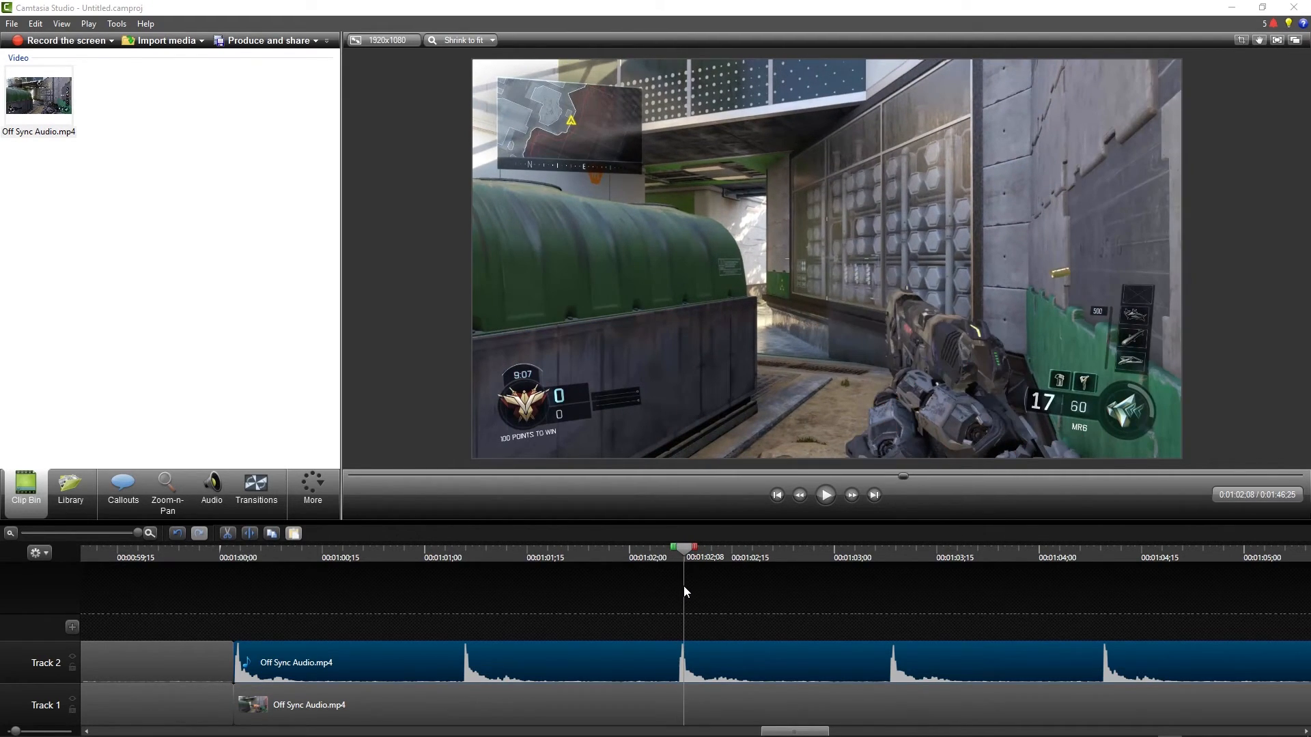
left_click_drag(682, 554, 1099, 606)
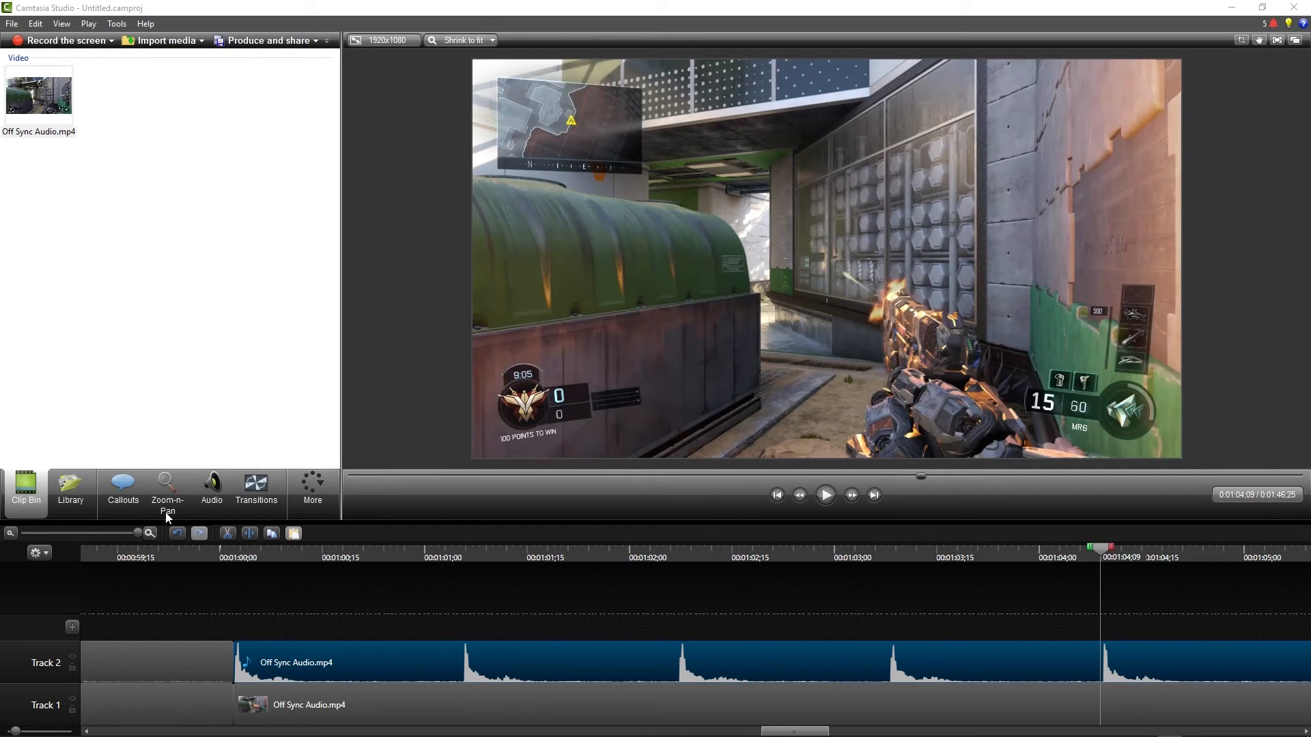
Play back the rapid-fire section from 0:01:08;28 to check its audio sync
left_click_drag(137, 531, 110, 538)
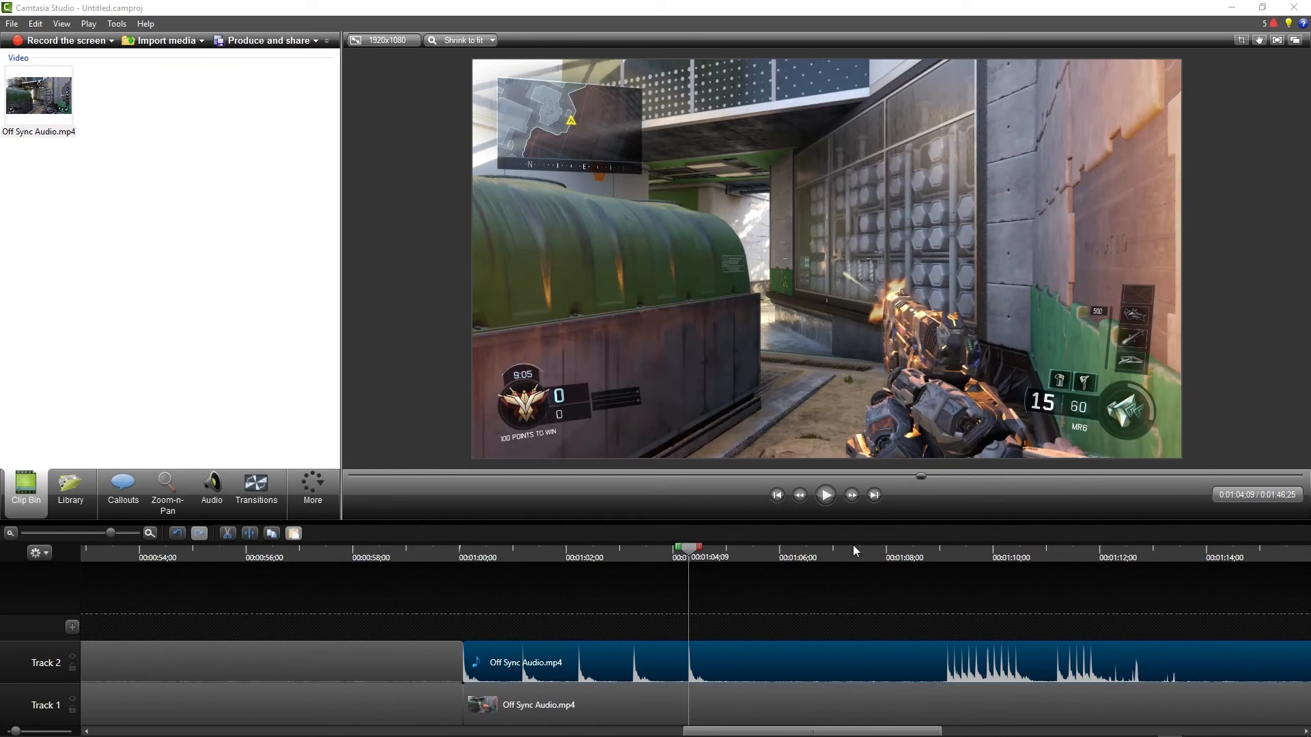
left_click_drag(869, 557, 936, 557)
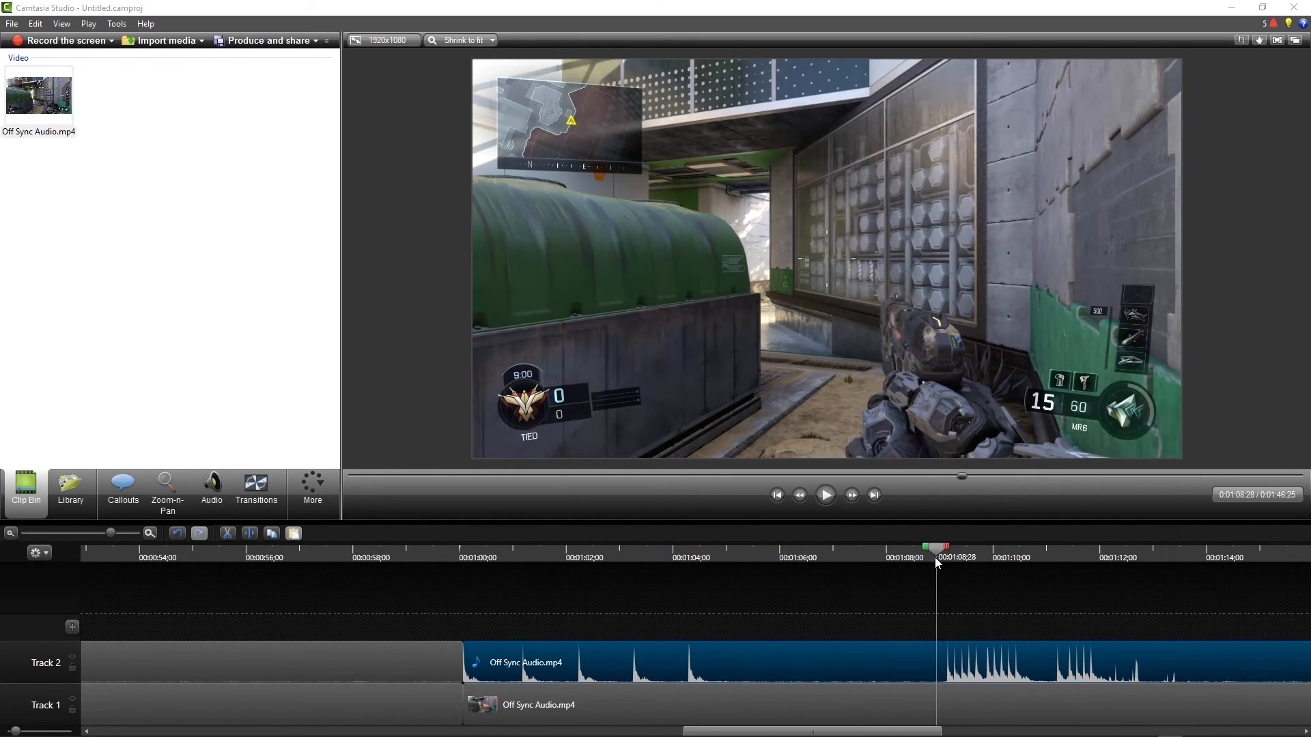
left_click(827, 496)
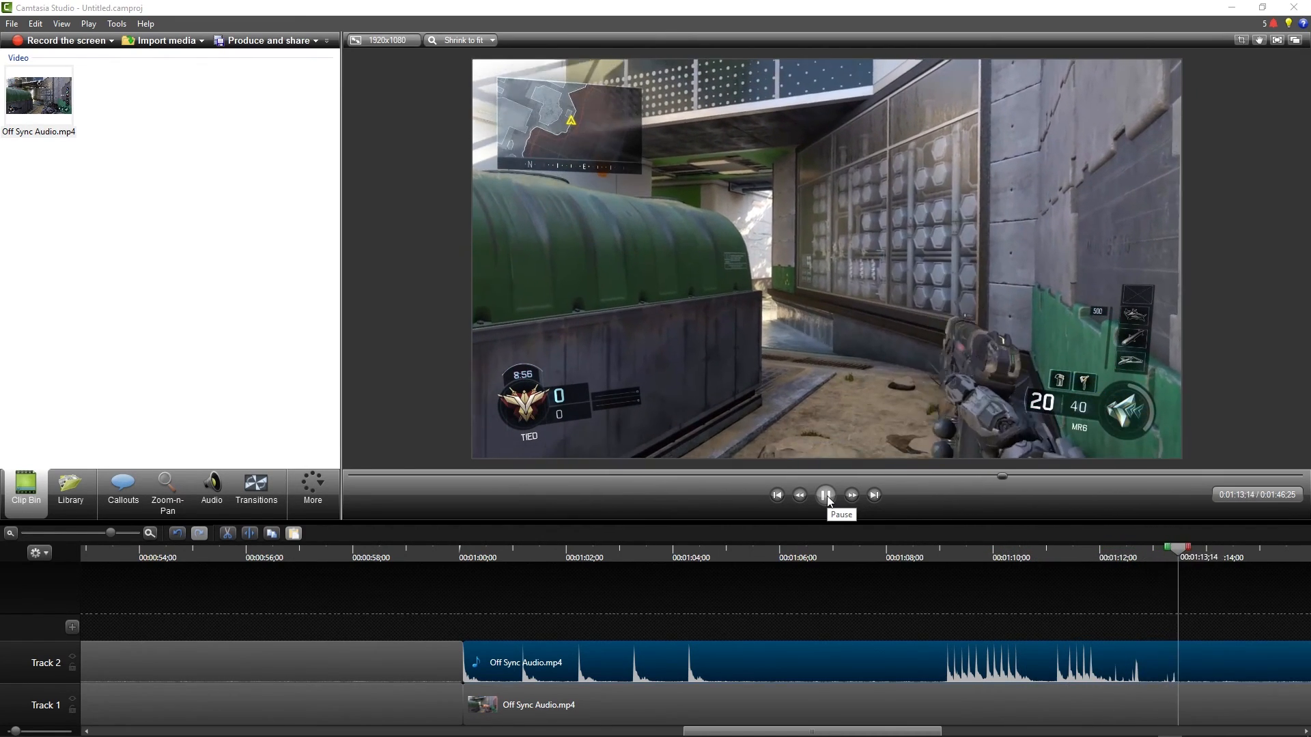
left_click(828, 501)
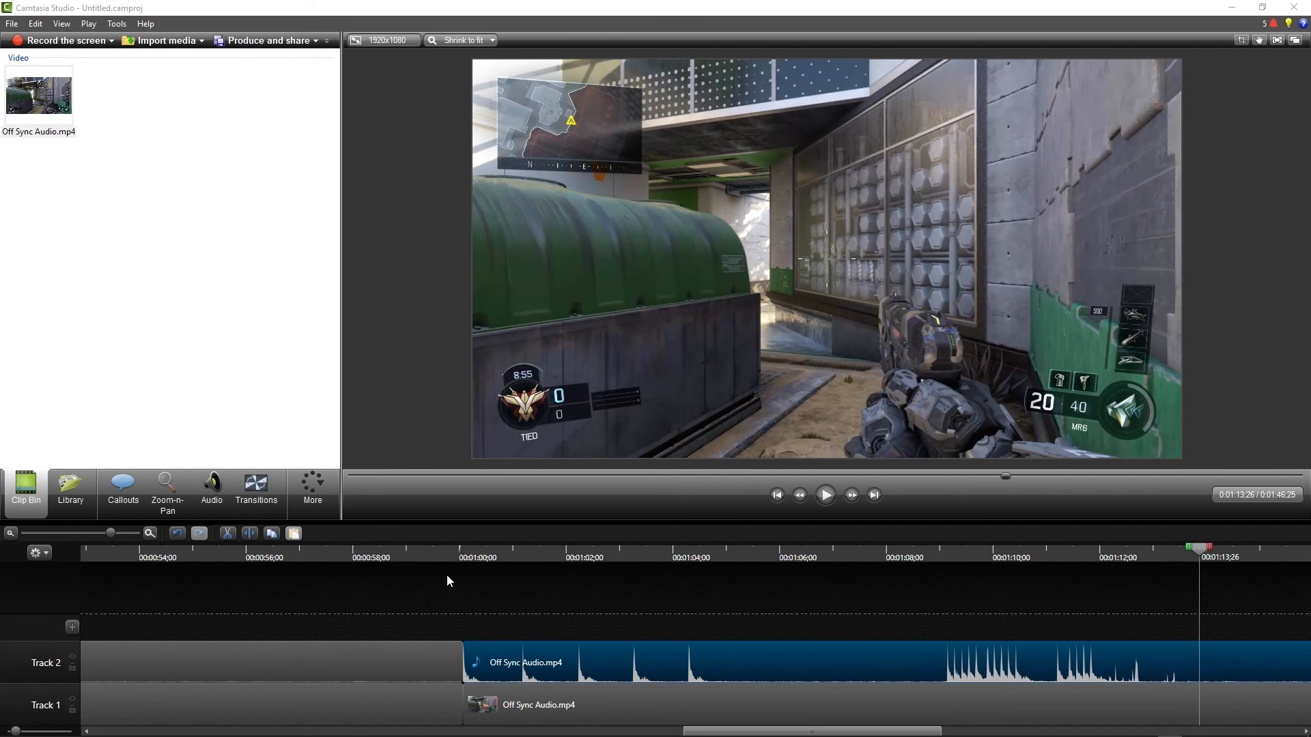
Return the playhead to the split at 0:01:00;02 and inspect the alignment of both tracks up close
left_click(462, 558)
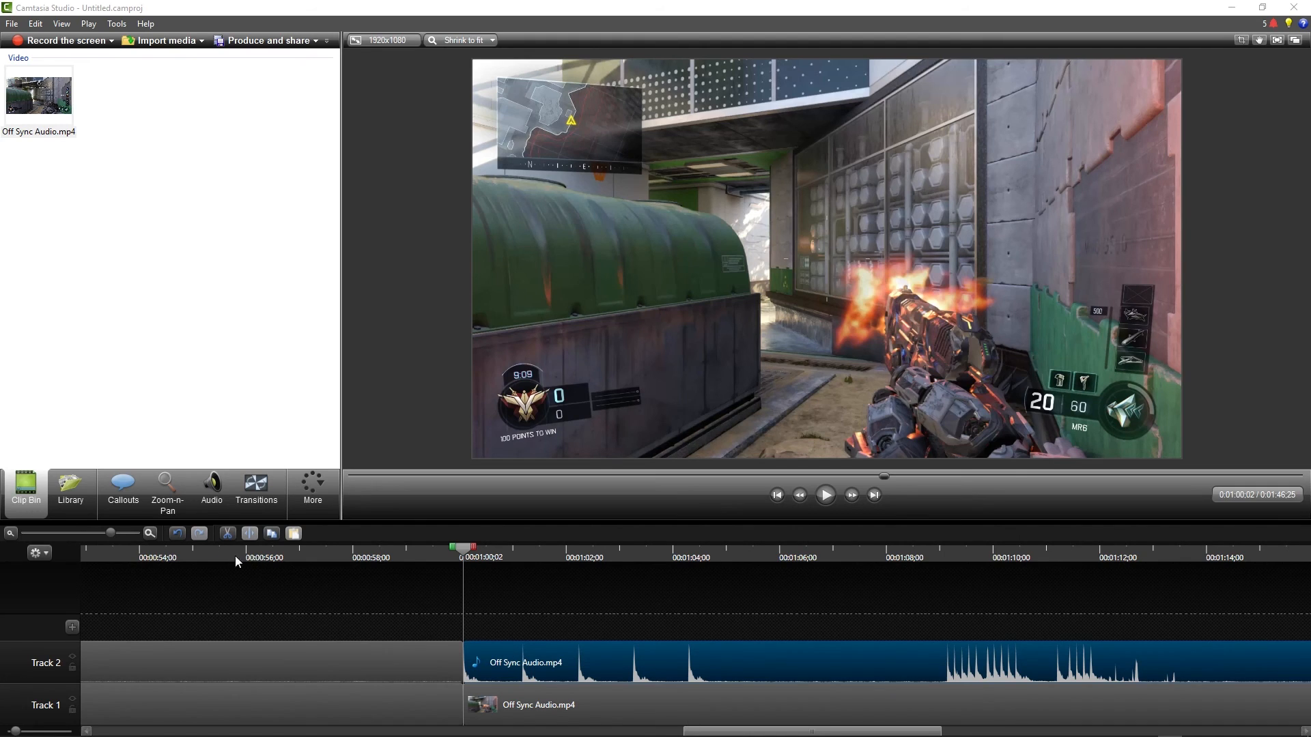
left_click_drag(112, 533, 158, 543)
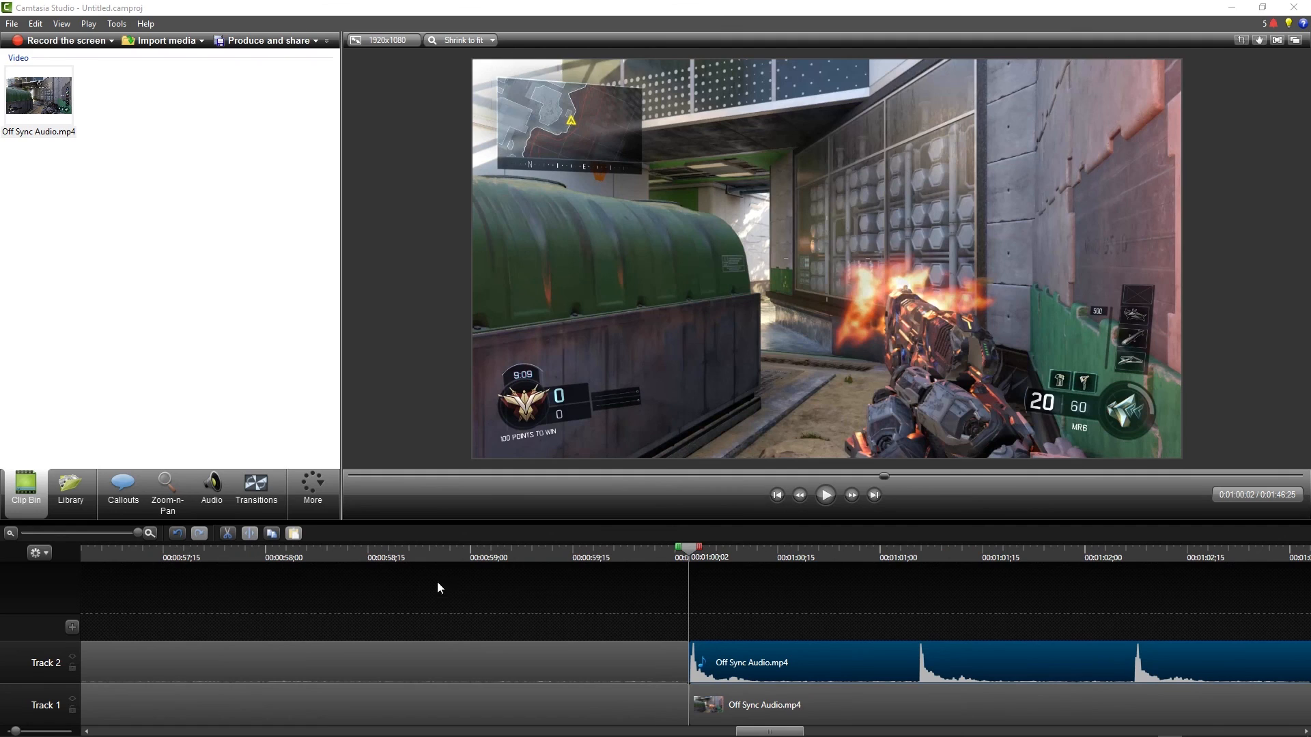
mouse_move(690, 552)
left_mouse_down()
mouse_move(705, 553)
mouse_move(690, 553)
left_mouse_up()
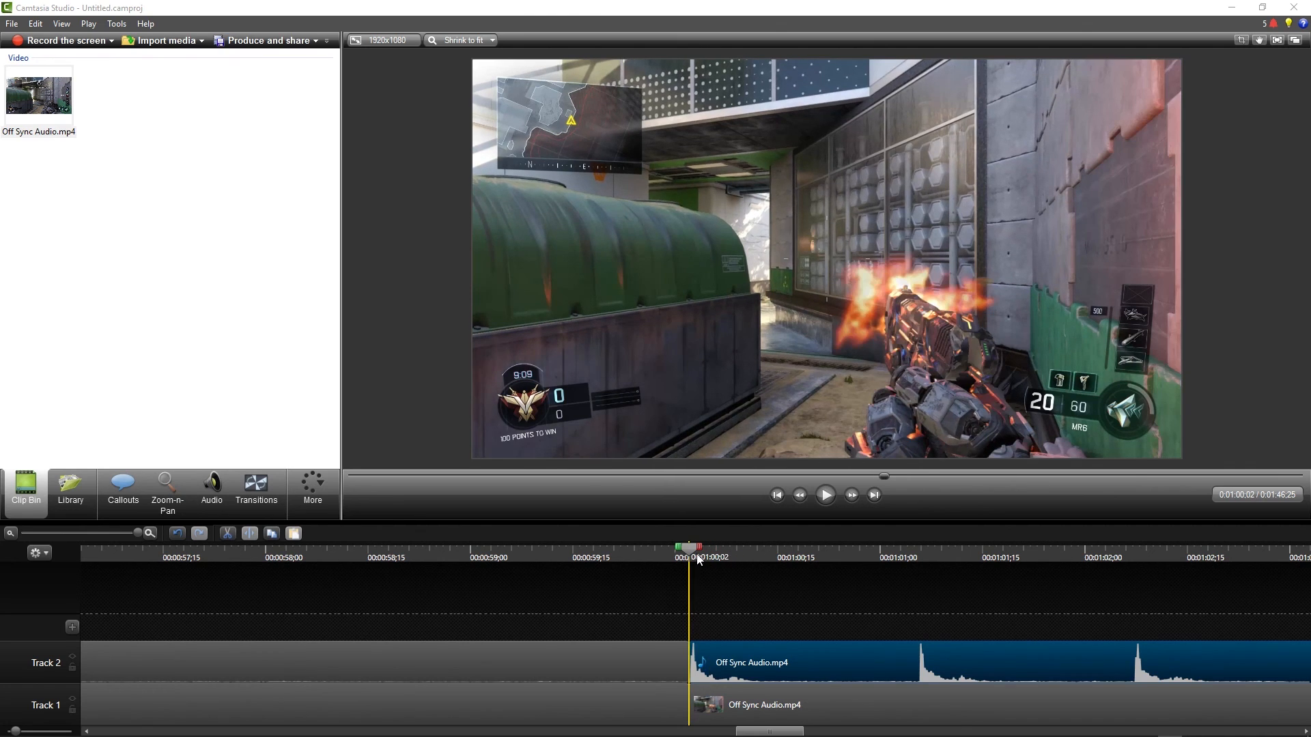